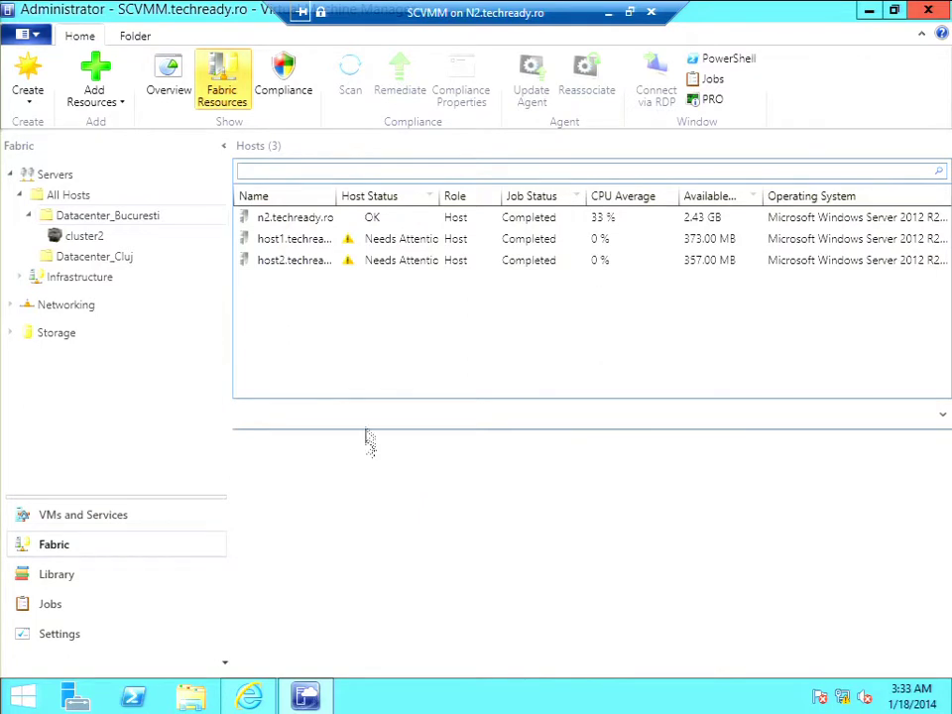
# Open the properties of host n2.techready.ro and review its health status and its hardware, including the memory details.
pyautogui.click(278, 222)
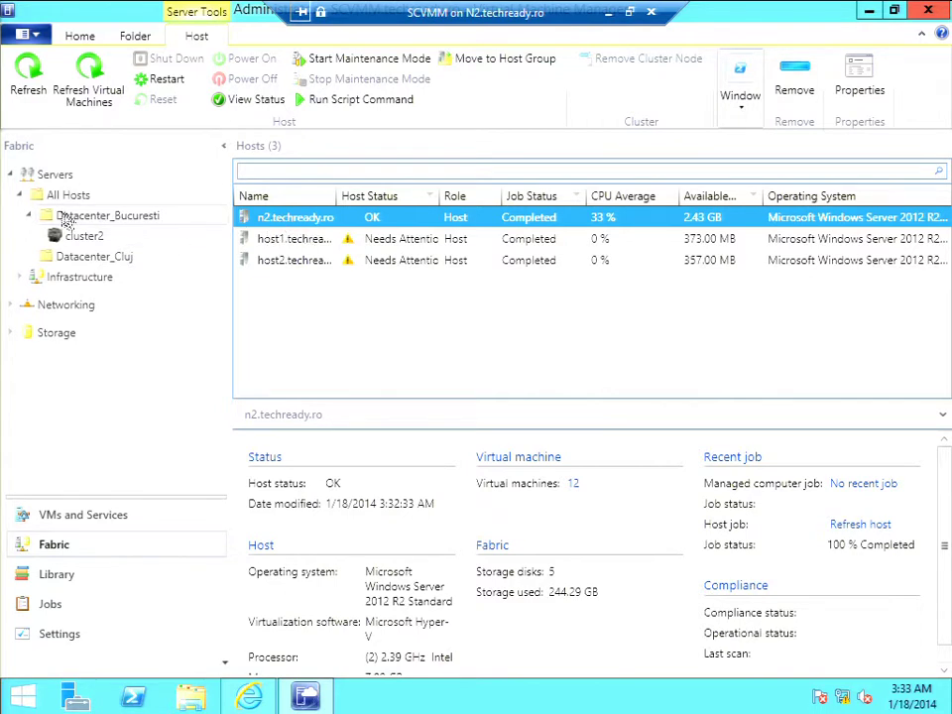
pyautogui.click(99, 259)
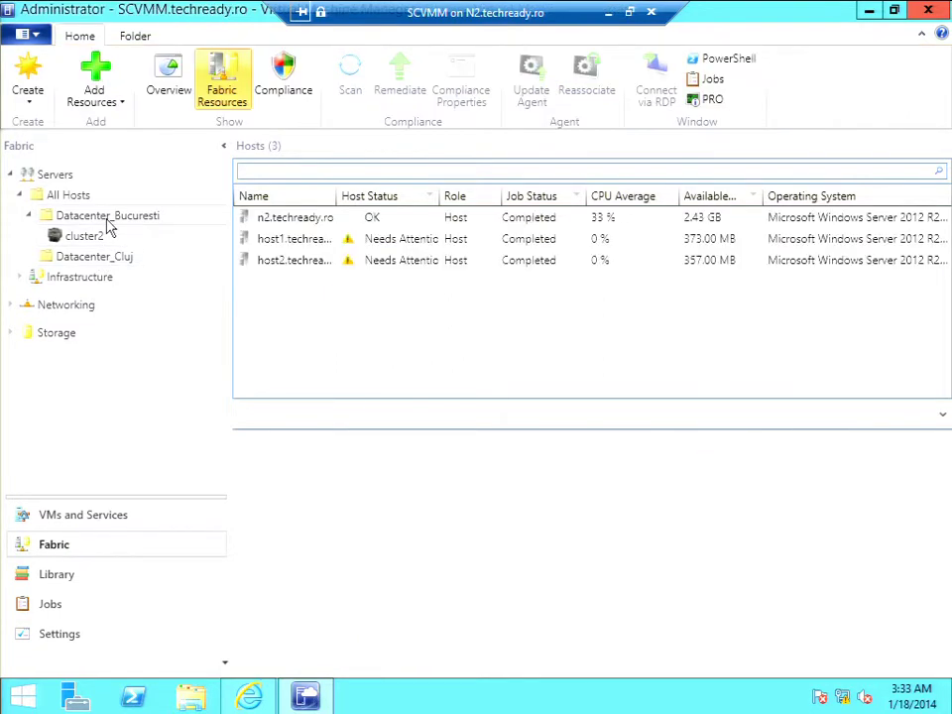
pyautogui.click(290, 225)
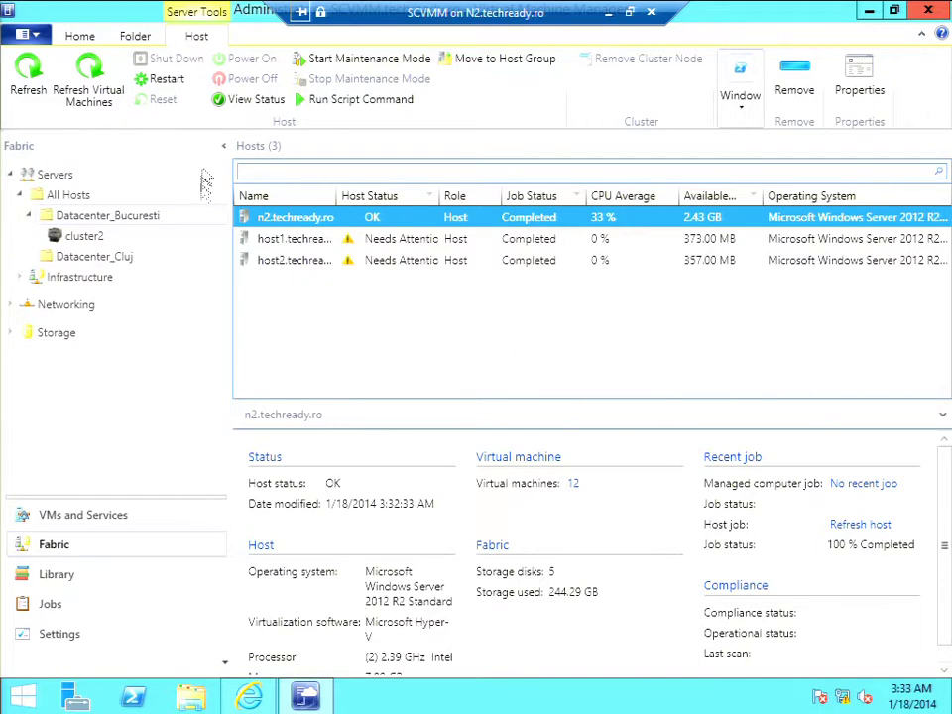
pyautogui.rightClick(289, 223)
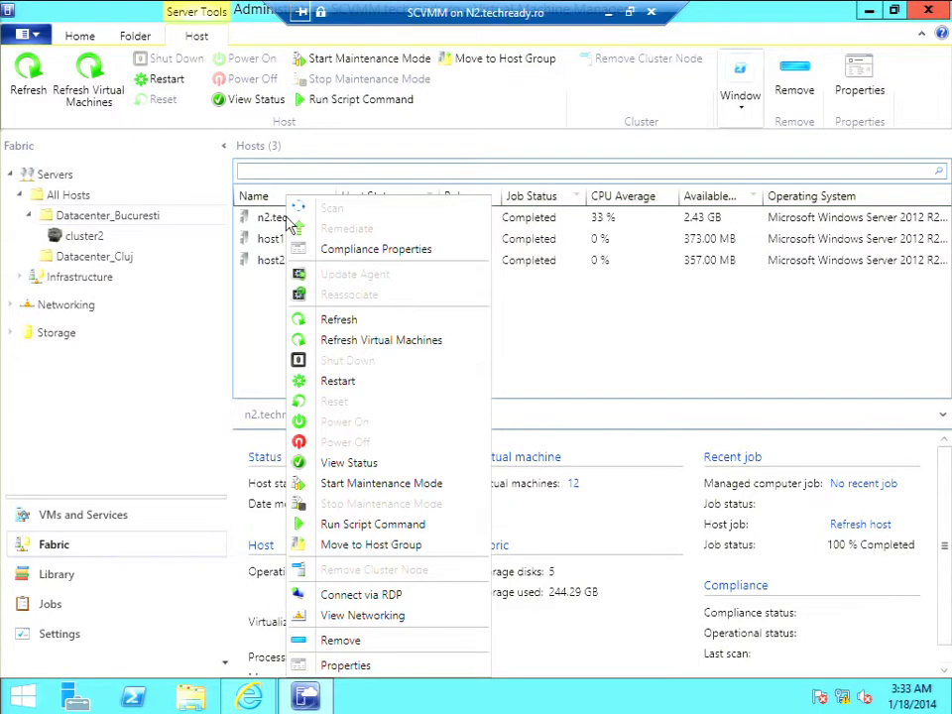
pyautogui.click(340, 666)
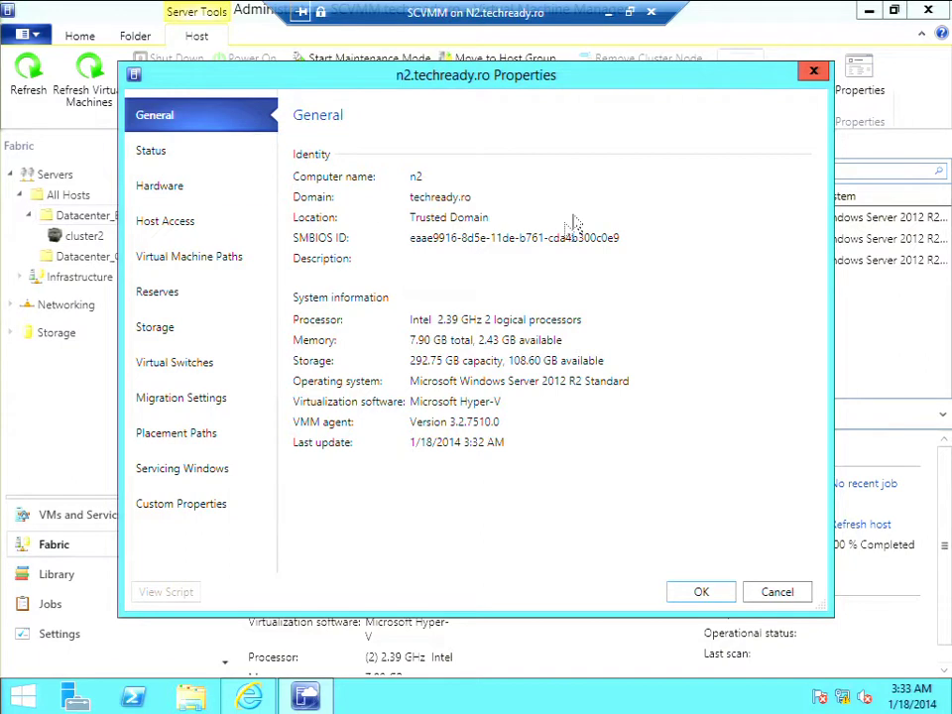
pyautogui.click(162, 154)
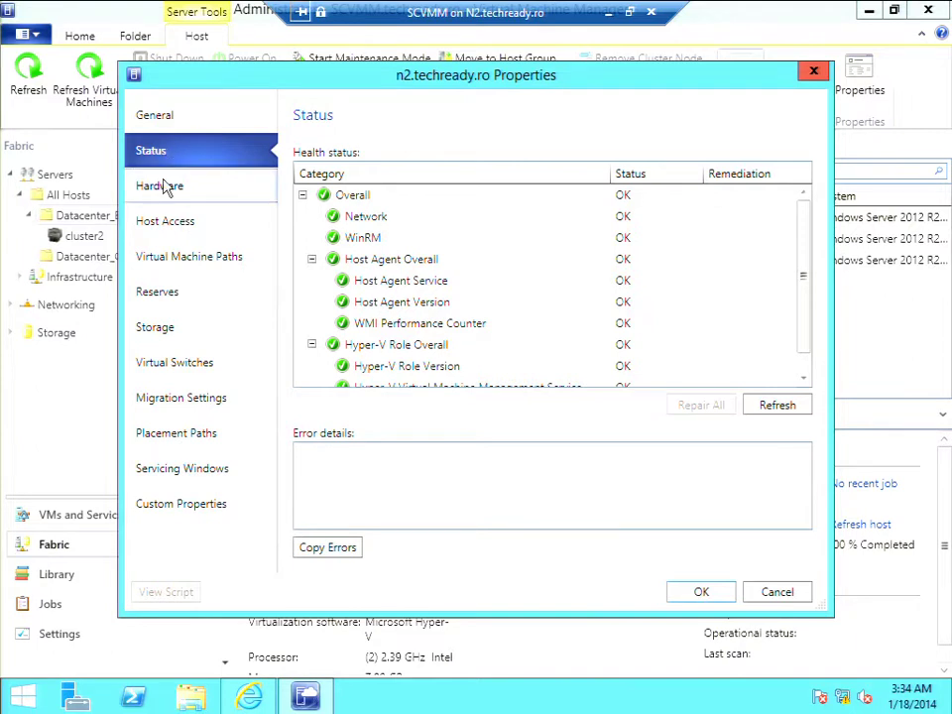
pyautogui.click(165, 187)
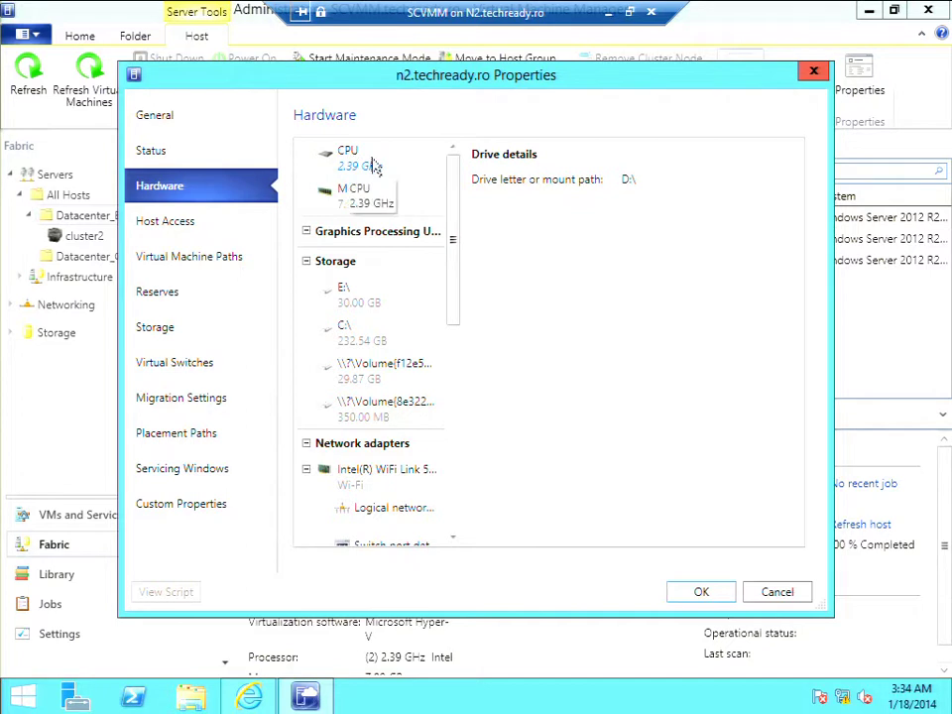
pyautogui.click(364, 200)
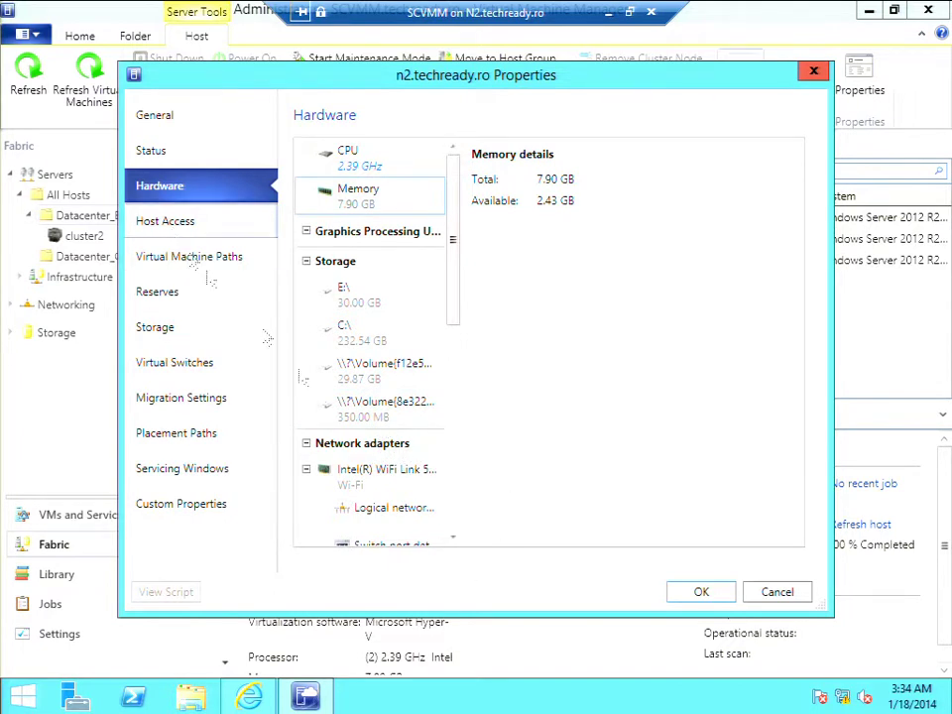
# Review the host's access settings, virtual machine paths, reserved resources and storage, including the iSCSI arrays.
pyautogui.click(155, 228)
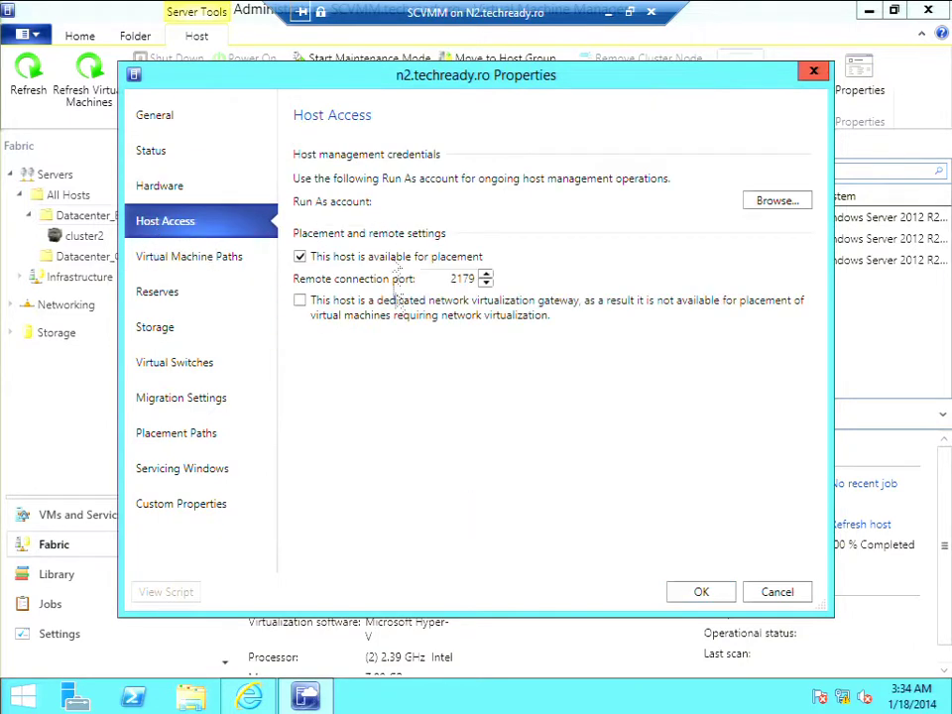
pyautogui.click(196, 258)
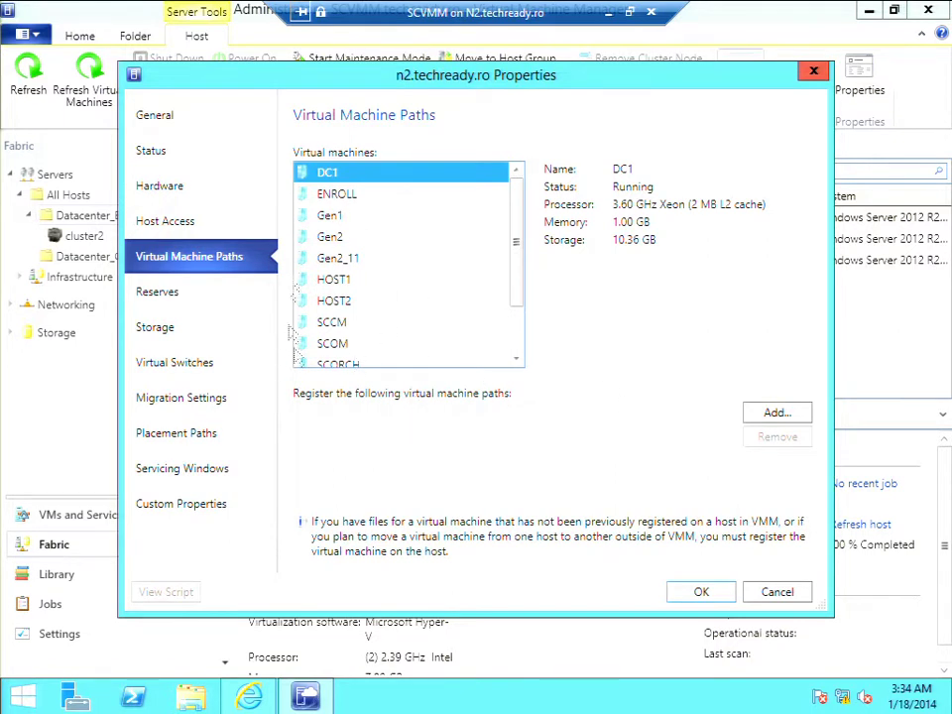
pyautogui.click(197, 299)
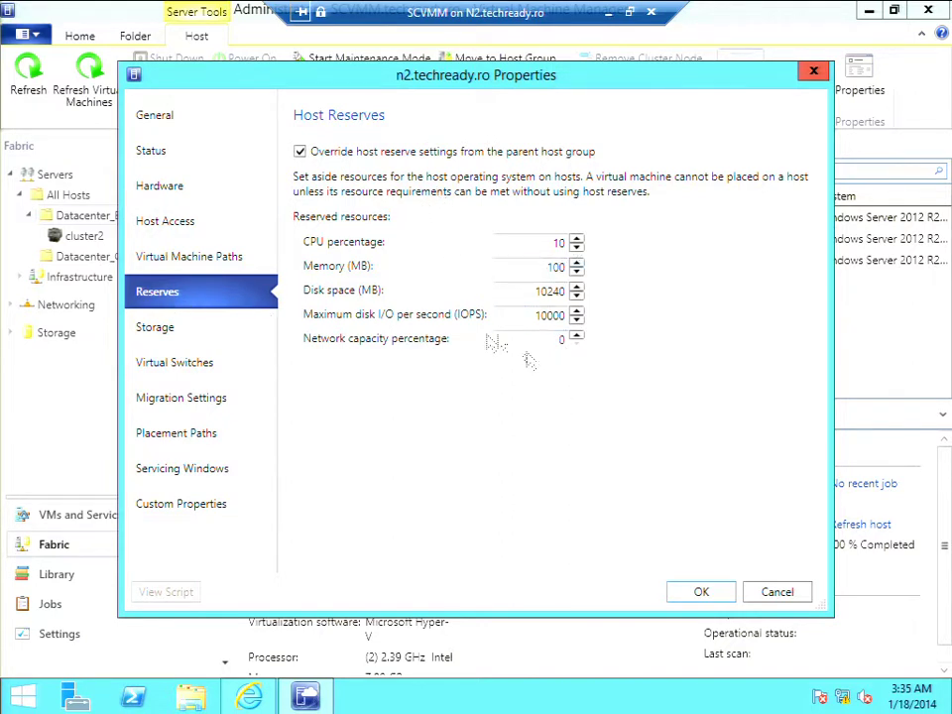
pyautogui.click(149, 326)
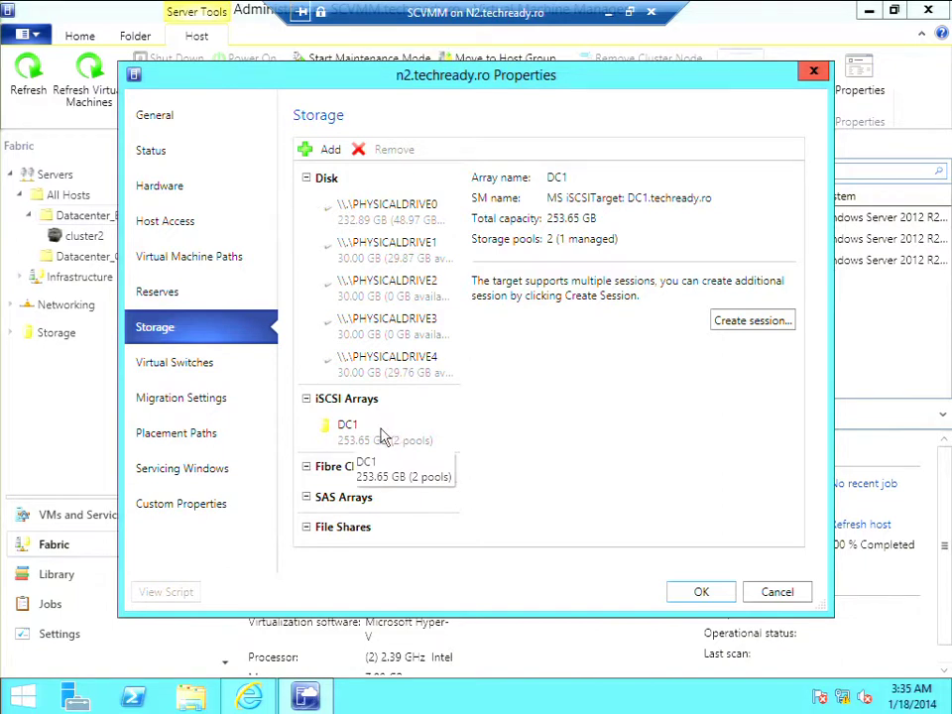
# Examine the host's Internal Network, Private Network, Wireless and Ethernet virtual switches.
pyautogui.click(164, 365)
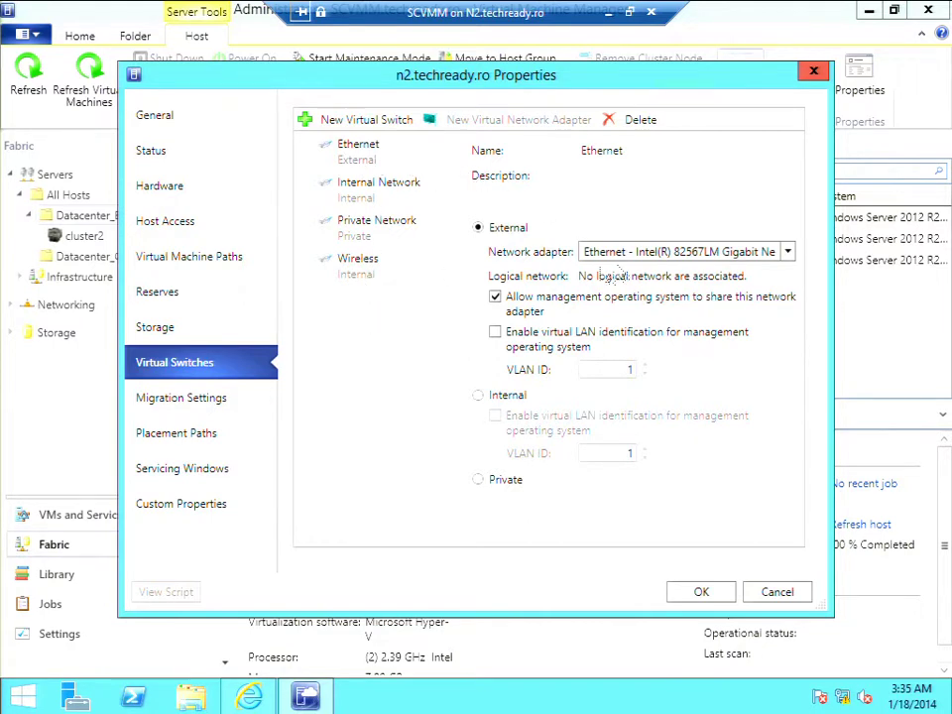
pyautogui.moveTo(372, 187); pyautogui.dragTo(361, 234)
pyautogui.click(362, 238)
pyautogui.click(363, 280)
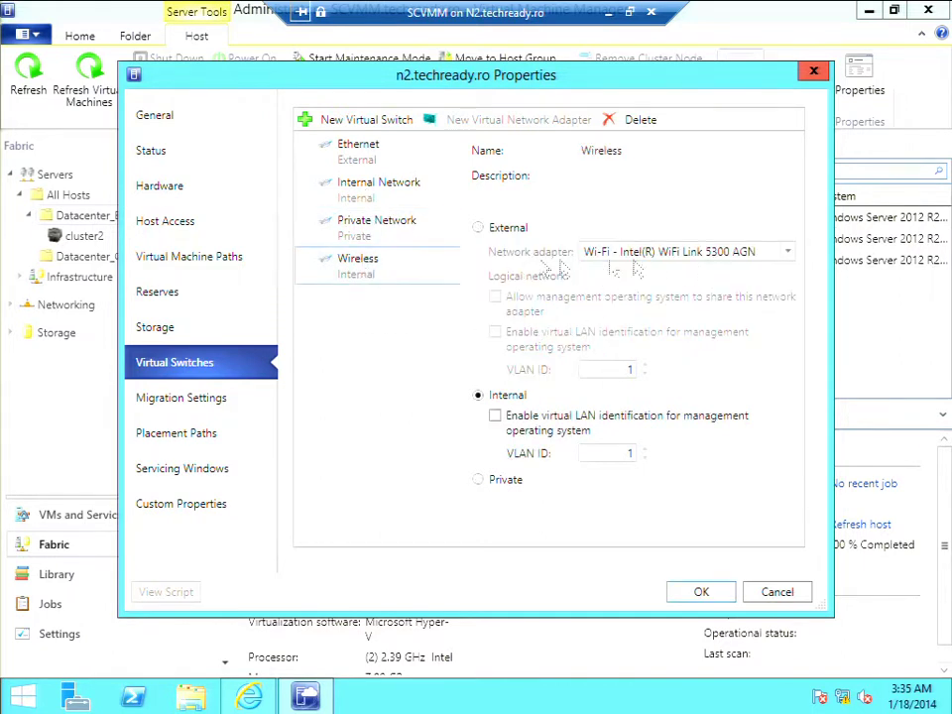
pyautogui.click(363, 157)
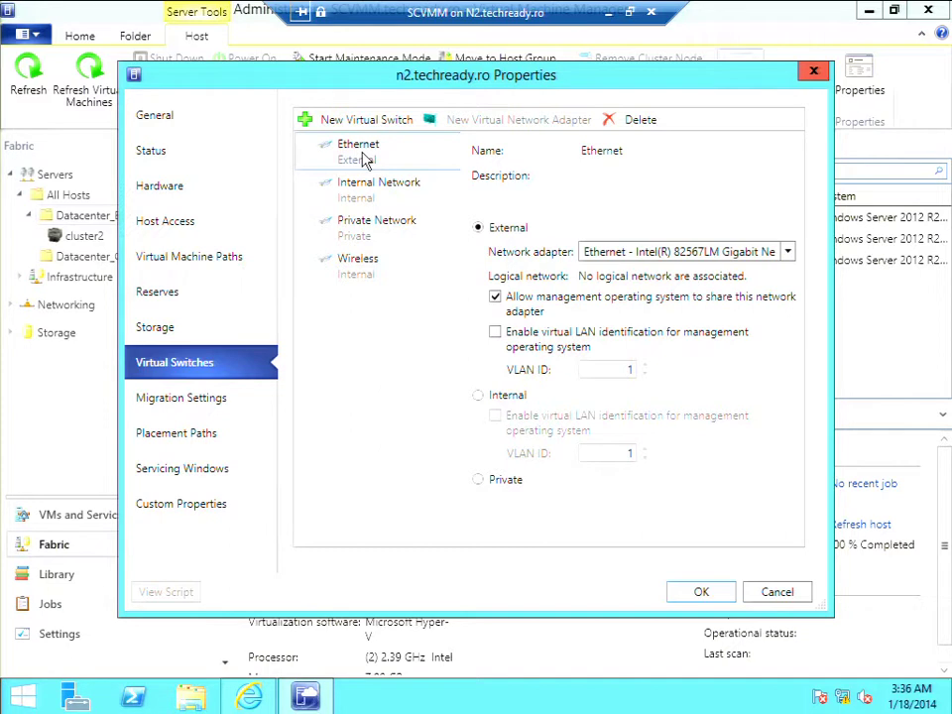
# Check the host's migration settings and placement paths, and close its properties without saving.
pyautogui.click(159, 401)
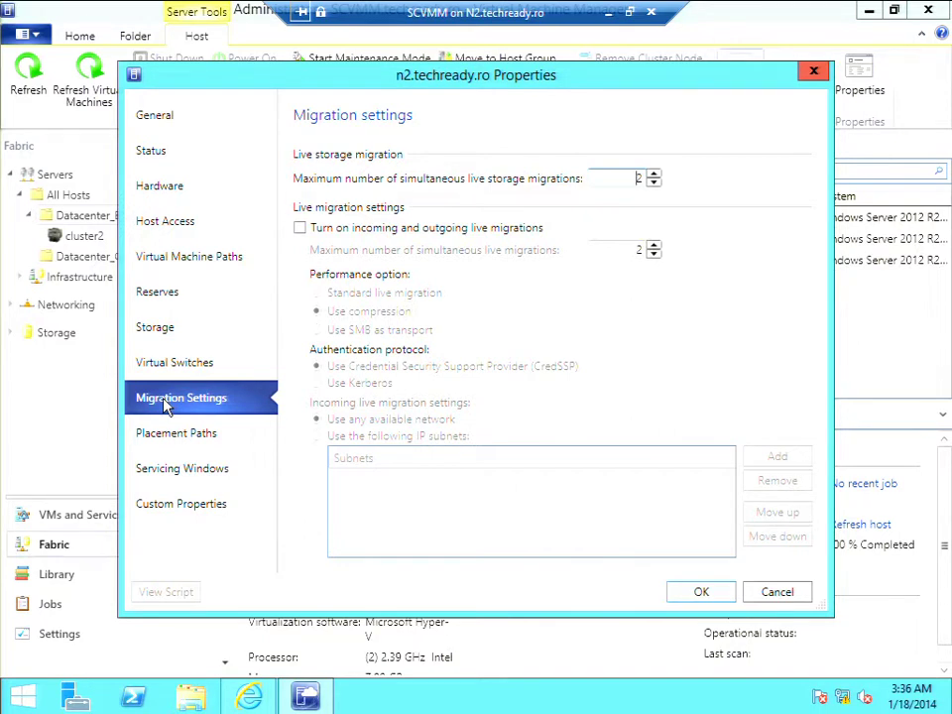
pyautogui.click(213, 436)
pyautogui.click(190, 484)
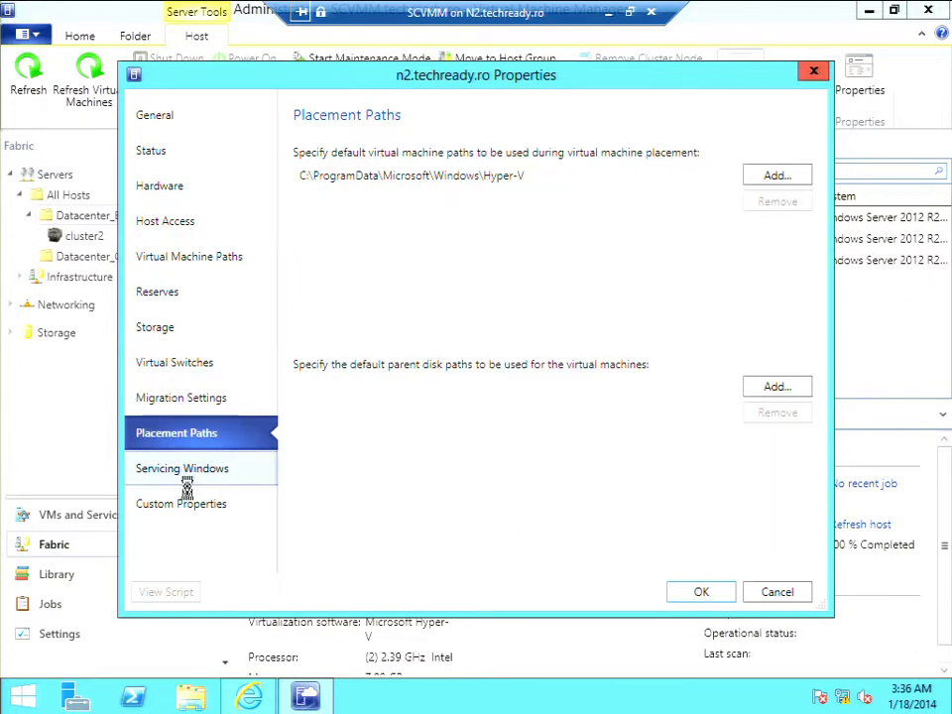
pyautogui.click(776, 592)
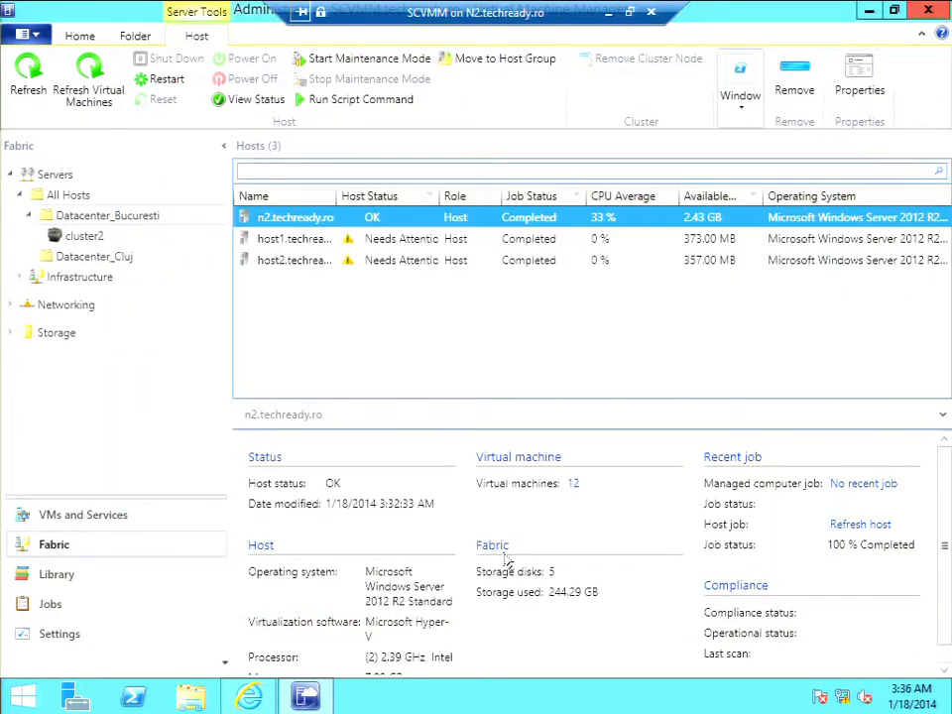
# Open the properties of the Datacenter_Bucuresti host group and examine its Dynamic Optimization settings.
pyautogui.rightClick(113, 221)
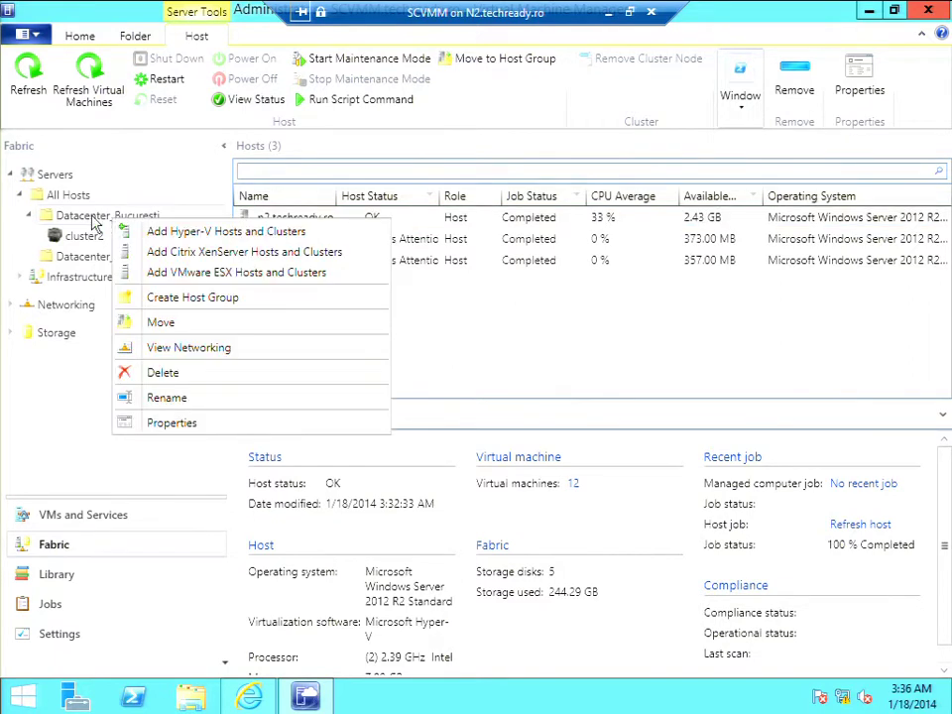
pyautogui.click(196, 425)
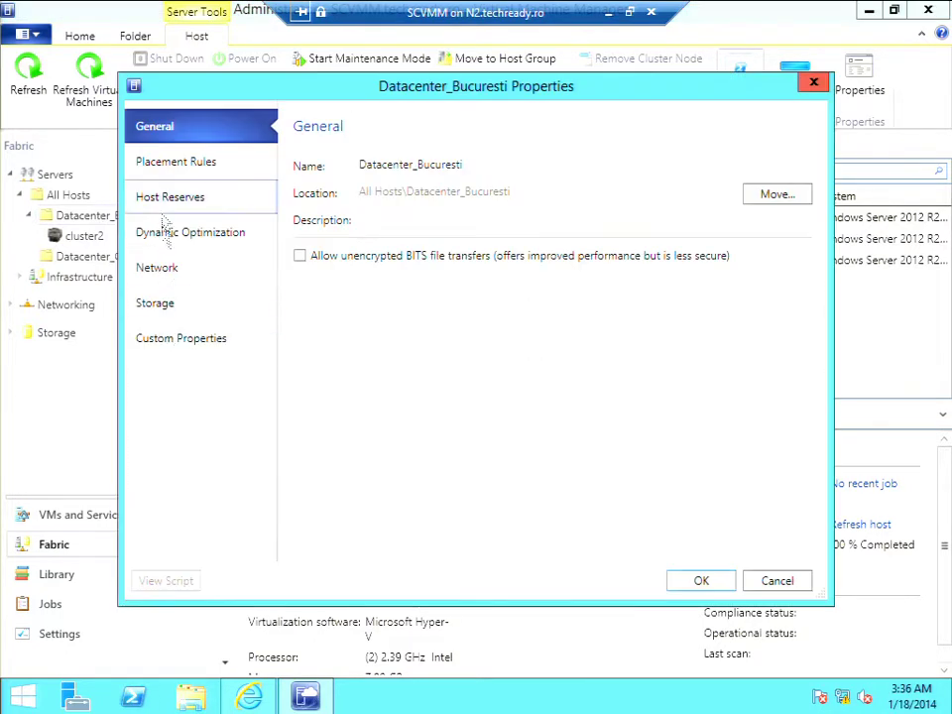
pyautogui.click(163, 238)
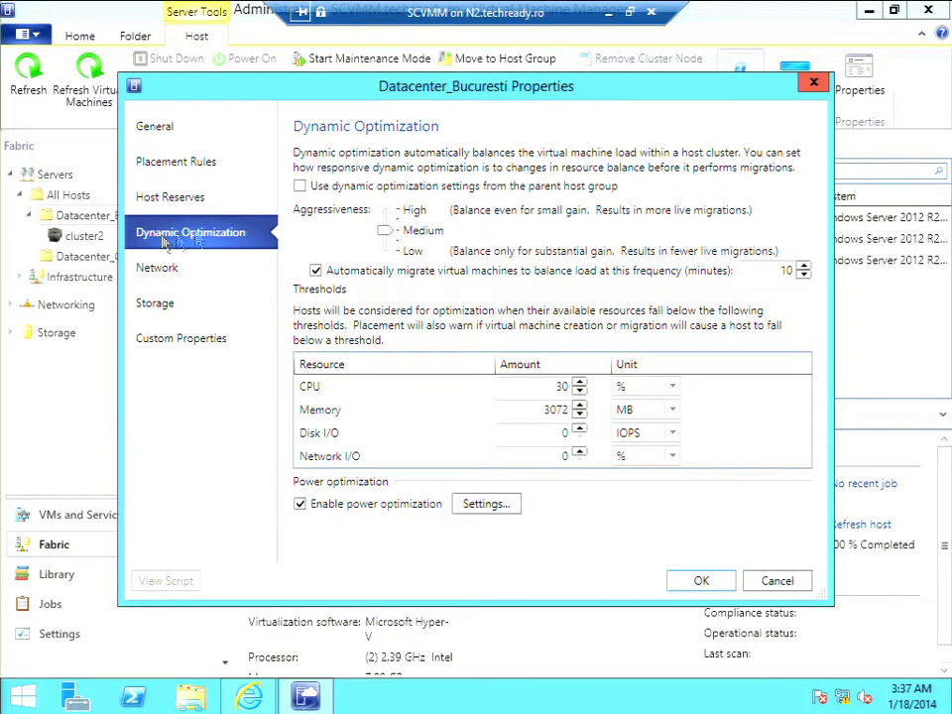
# Try inheriting the parent host group's optimization settings, examine the power optimization thresholds and schedule, and discard the changes.
pyautogui.click(301, 187)
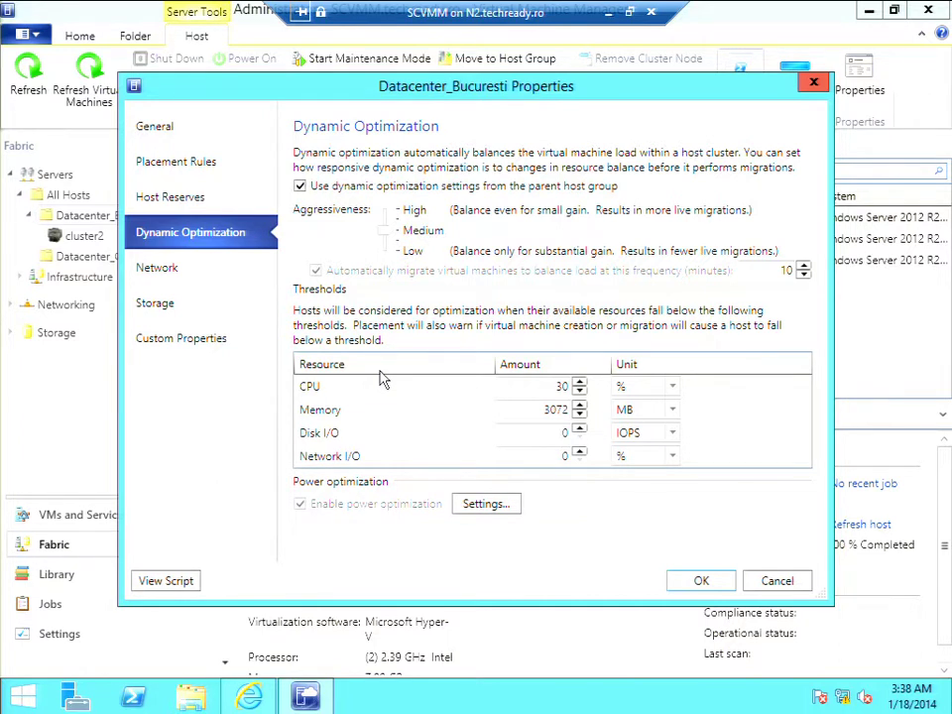
pyautogui.click(486, 504)
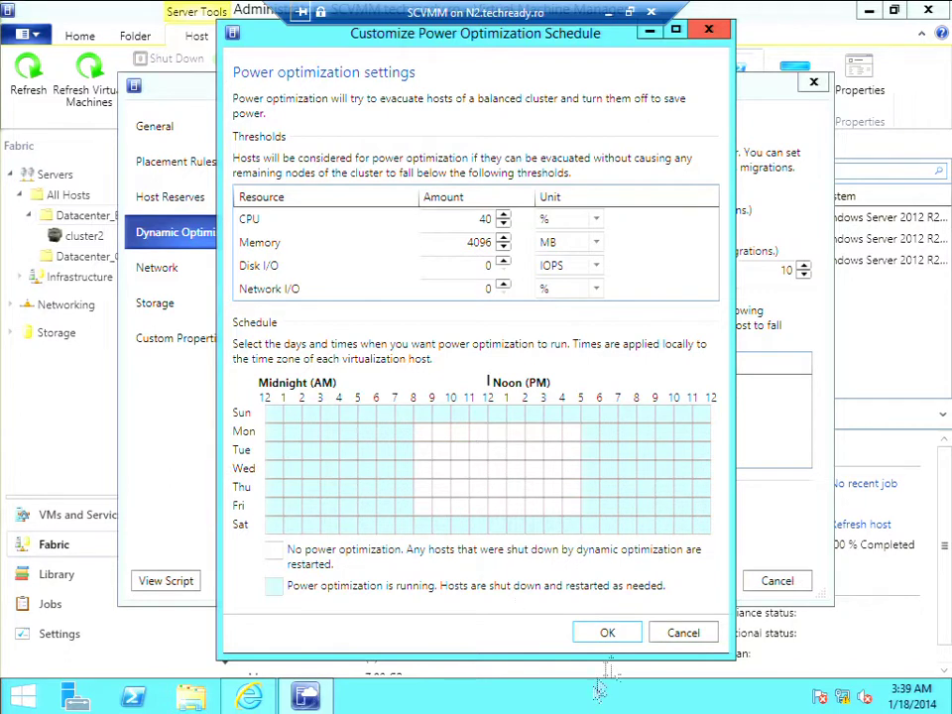
pyautogui.click(683, 634)
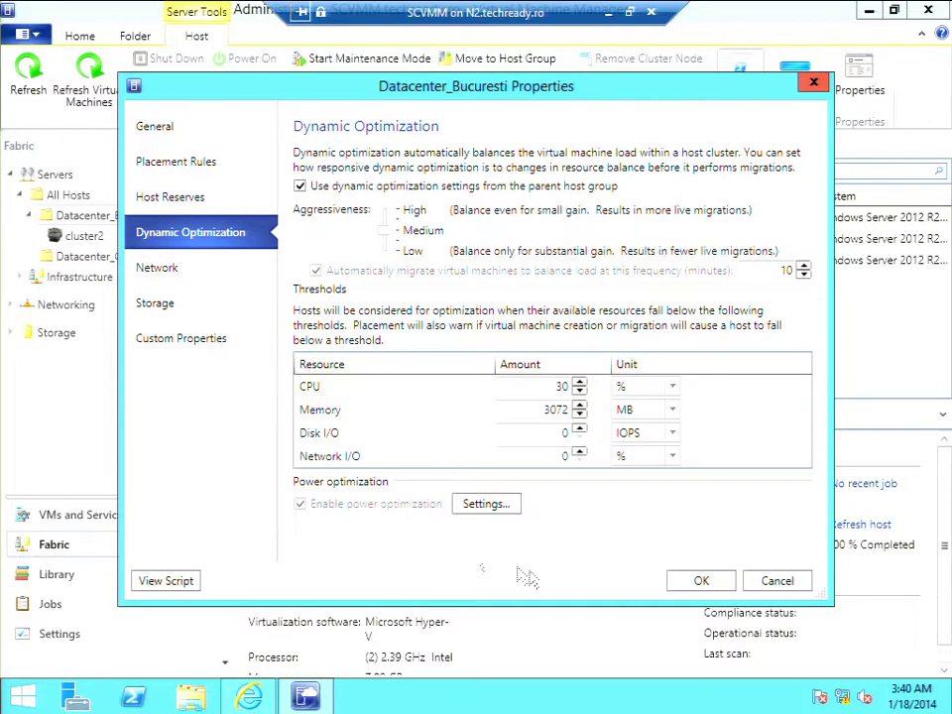
pyautogui.click(300, 185)
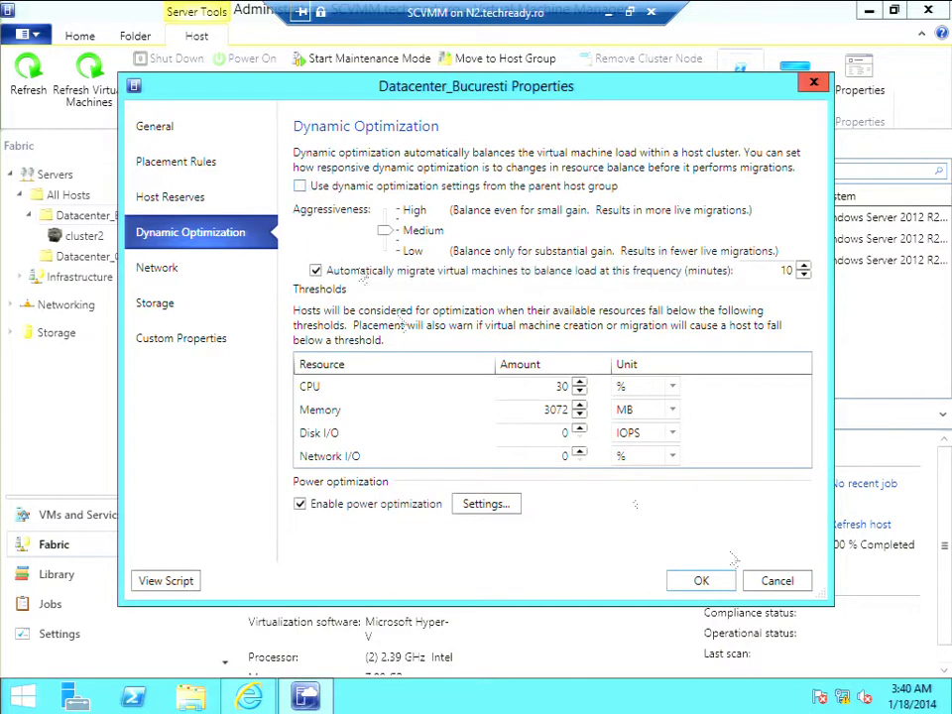
pyautogui.click(778, 580)
pyautogui.click(567, 419)
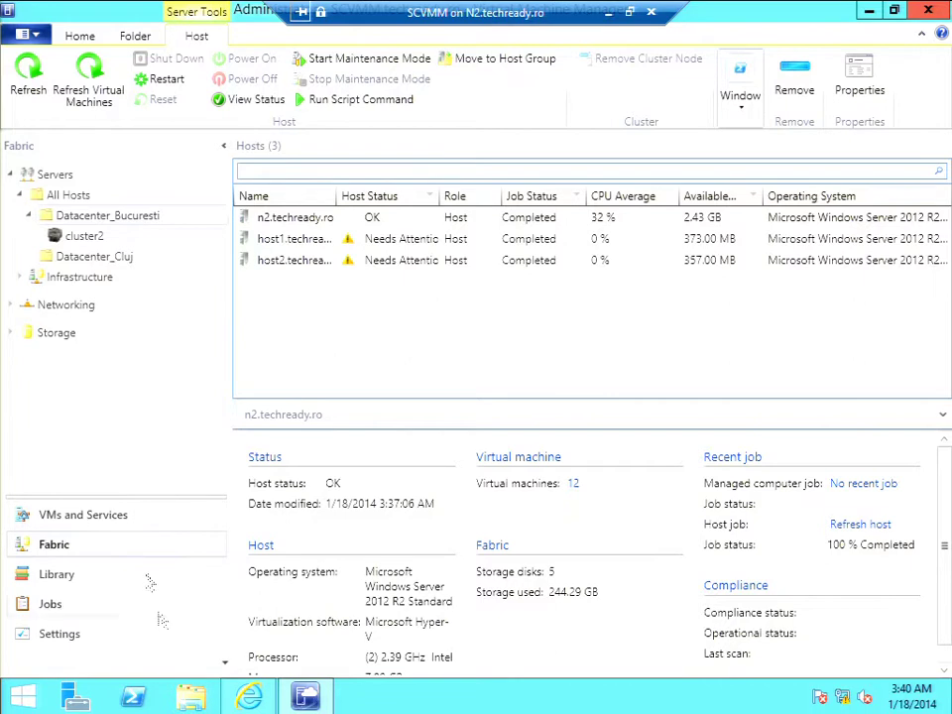
# Switch to PowerPoint, start the slide show from the current slide and advance to the "Managing virtual networks" slide.
pyautogui.click(605, 12)
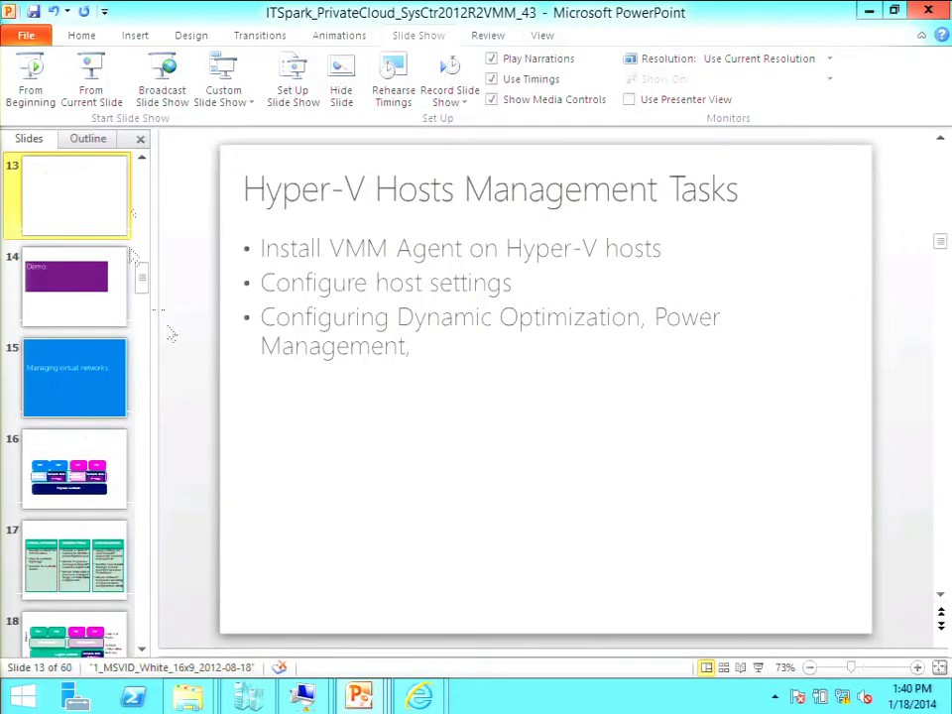
pyautogui.click(97, 78)
pyautogui.click(572, 532)
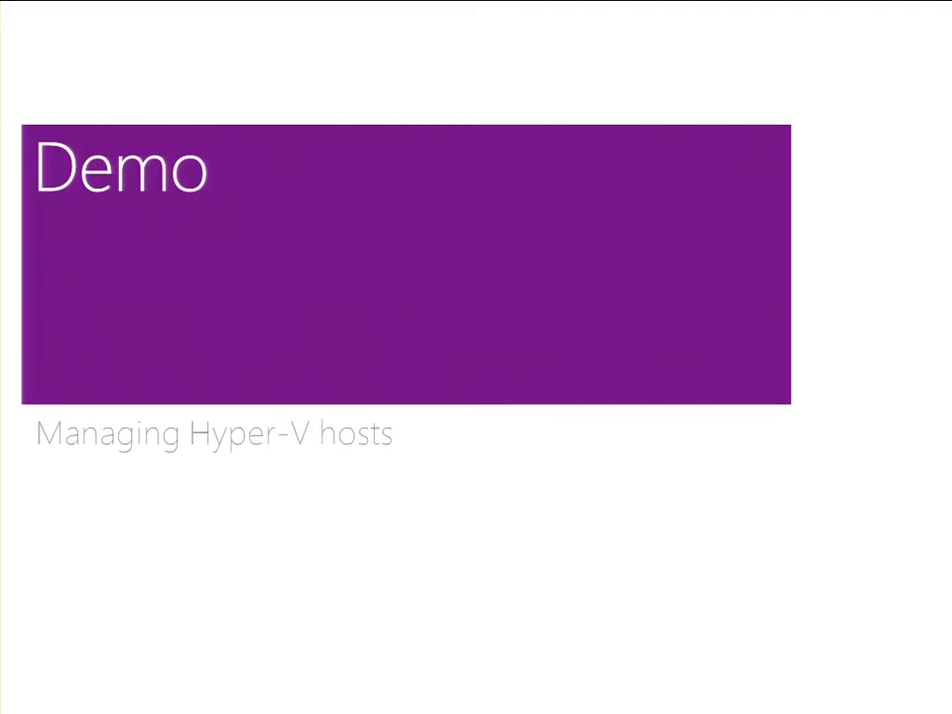
pyautogui.press('Right')
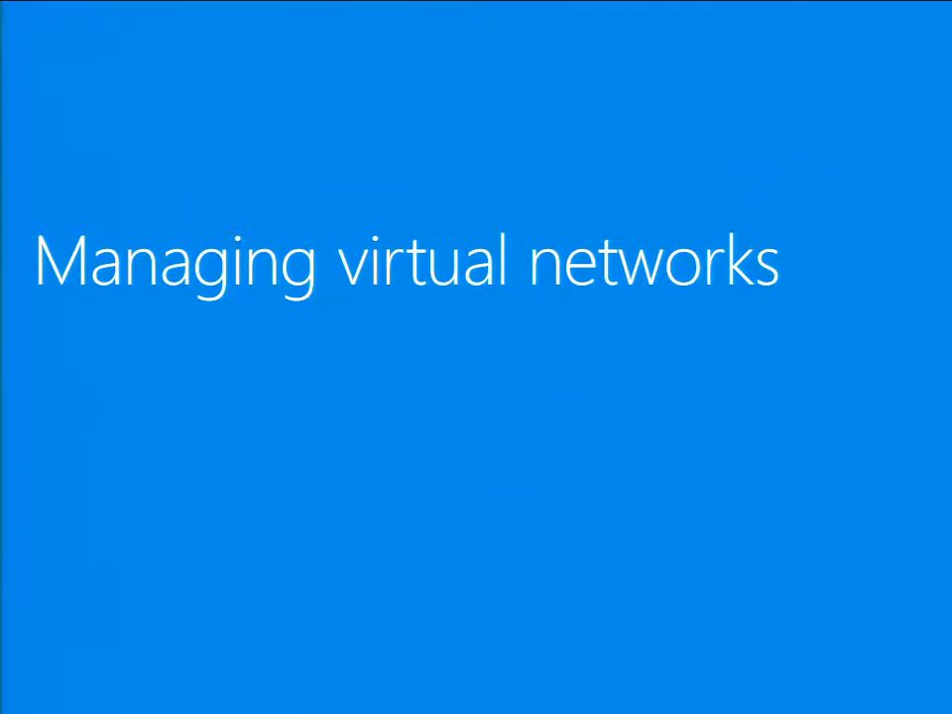
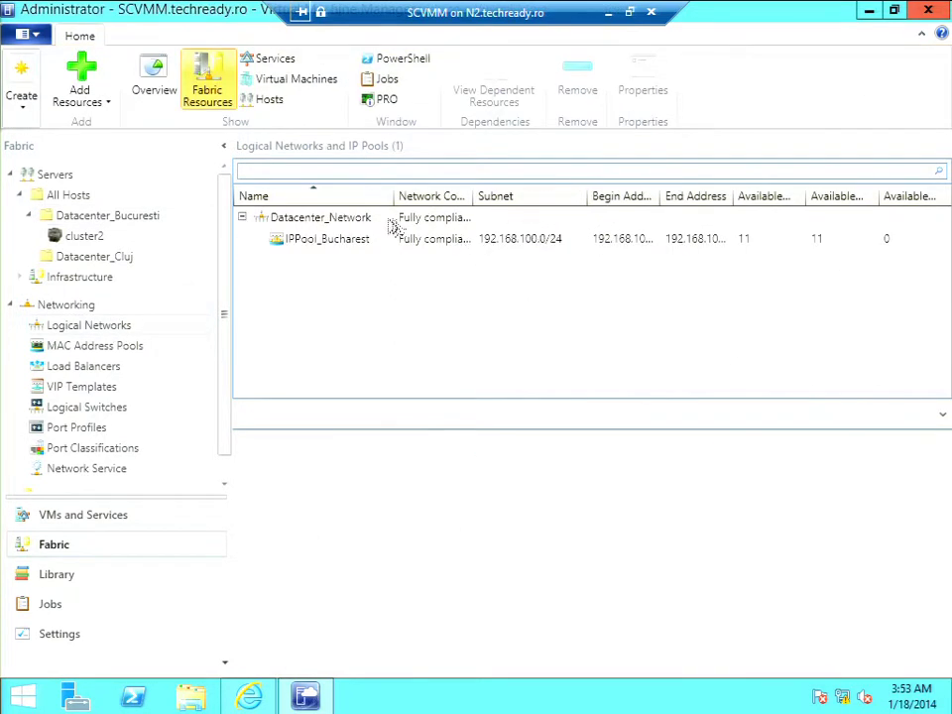
# Open the properties of the logical network Datacenter_Network and examine the host groups and subnets of its Cluj and Bucuresti network sites.
pyautogui.click(313, 226)
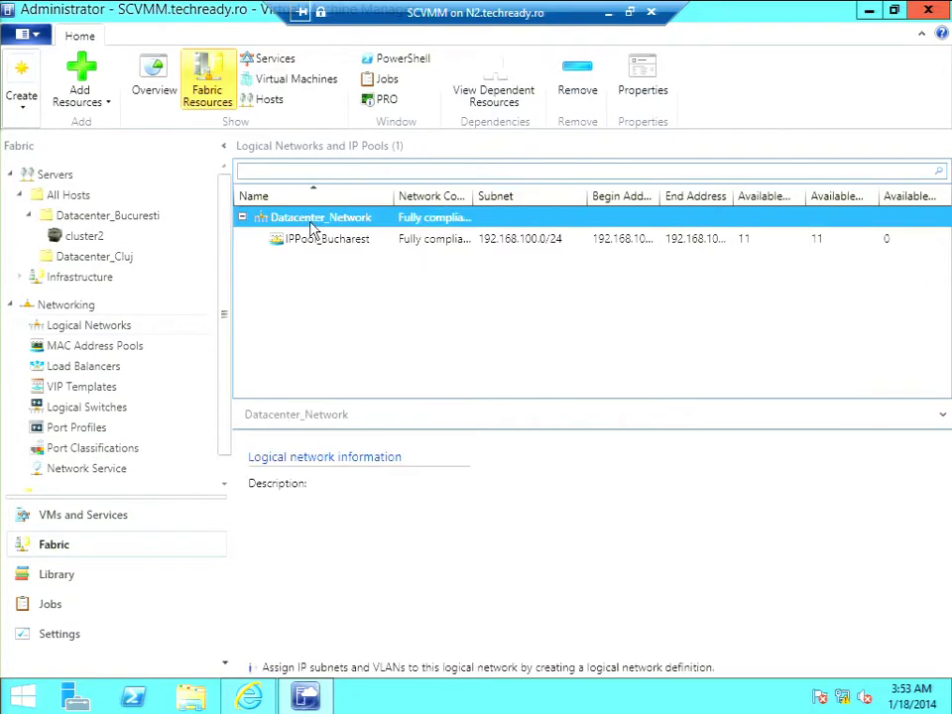
pyautogui.rightClick(316, 226)
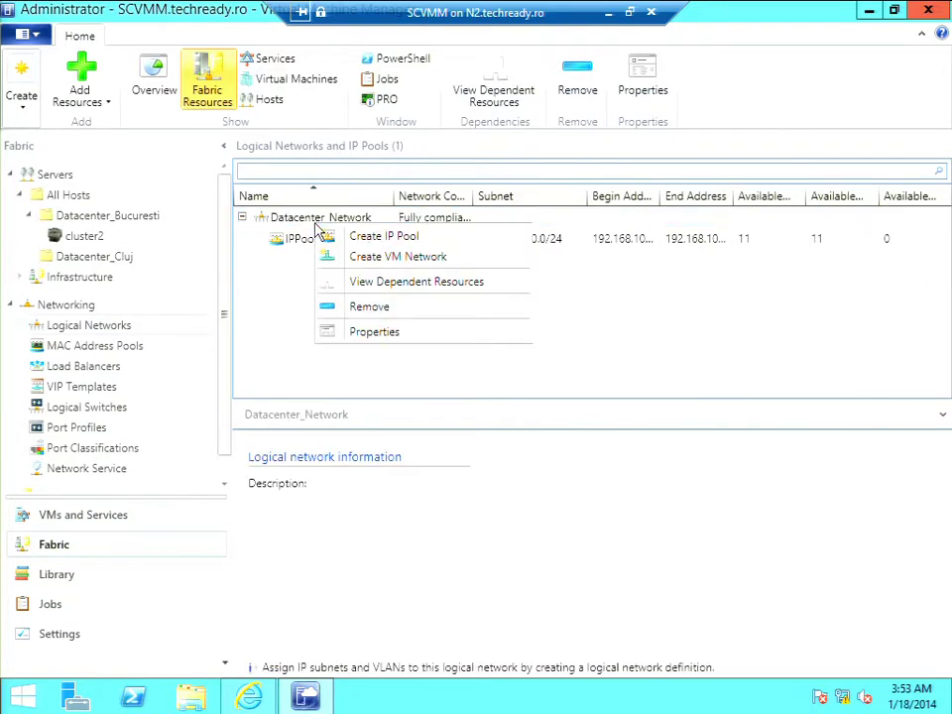
pyautogui.click(377, 333)
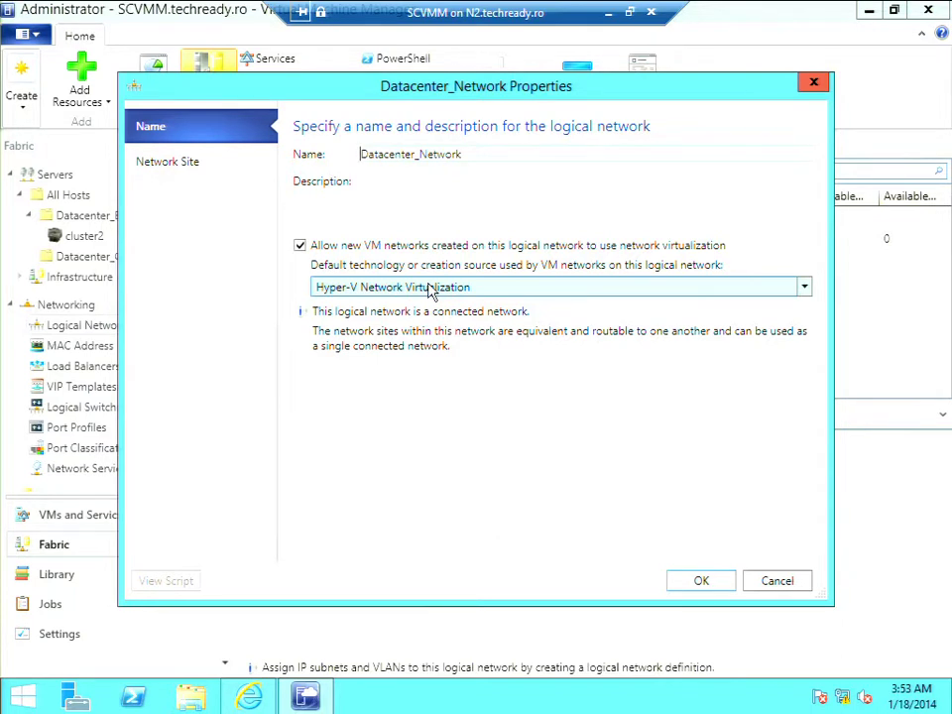
pyautogui.click(188, 163)
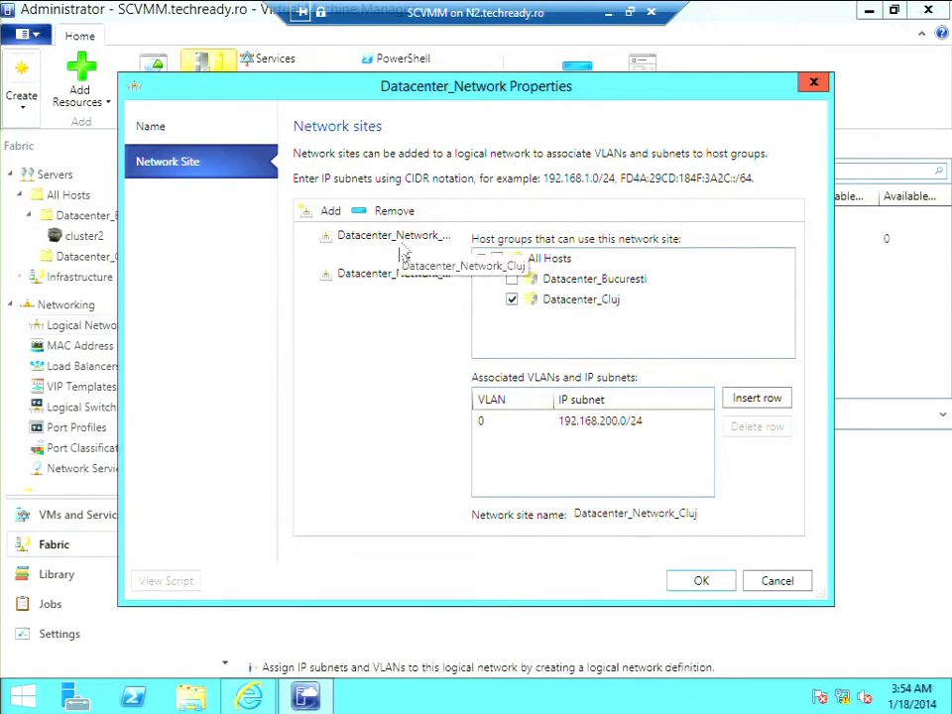
pyautogui.click(378, 279)
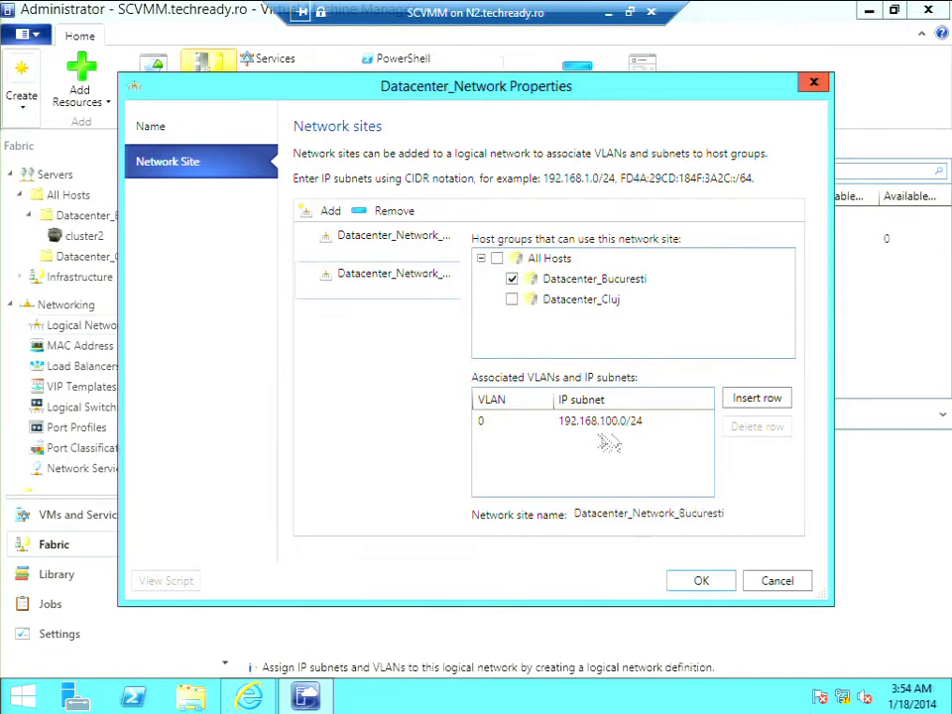
# Review the two network sites of Datacenter_Network again and close its properties without saving.
pyautogui.click(367, 255)
pyautogui.click(366, 290)
pyautogui.click(780, 585)
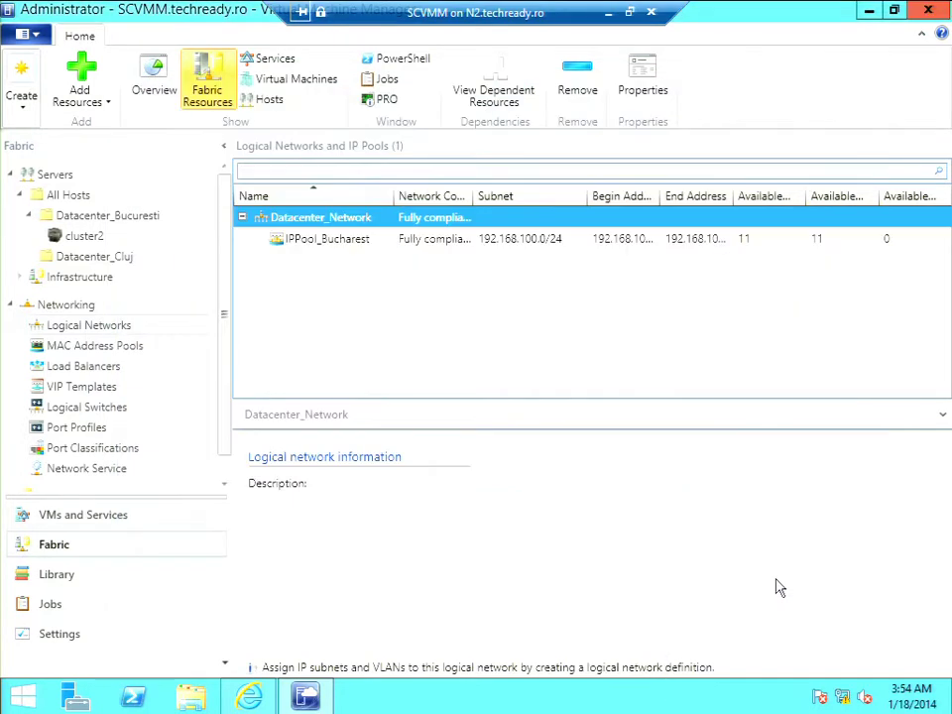
# Open the properties of IPPool_Bucharest, examine its IP address range, gateway and DNS settings, and close them without changes.
pyautogui.click(315, 247)
pyautogui.rightClick(315, 247)
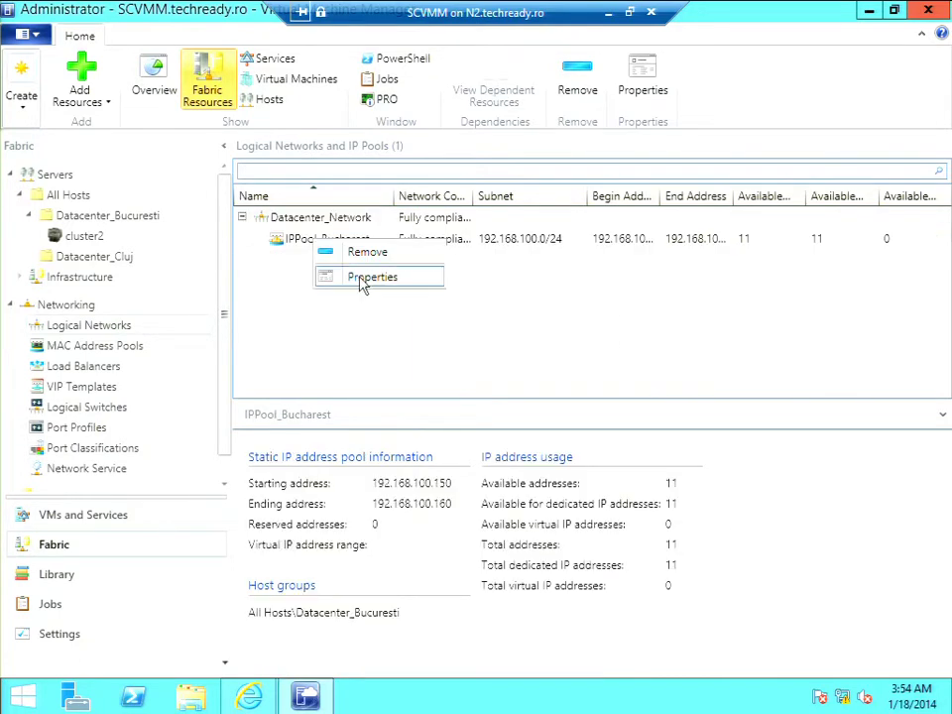
pyautogui.click(363, 278)
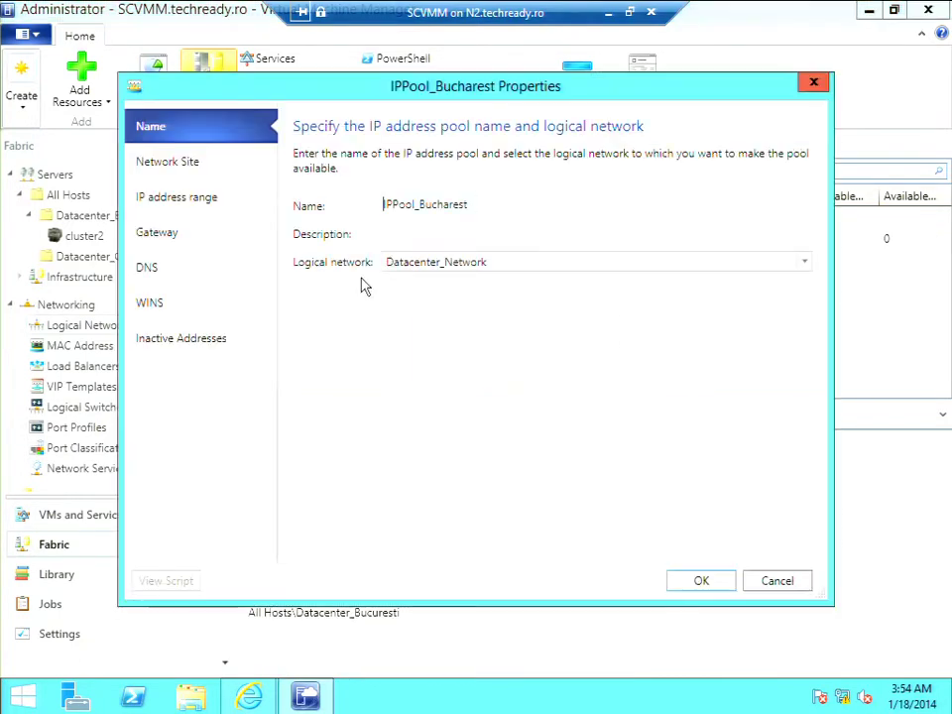
pyautogui.click(162, 205)
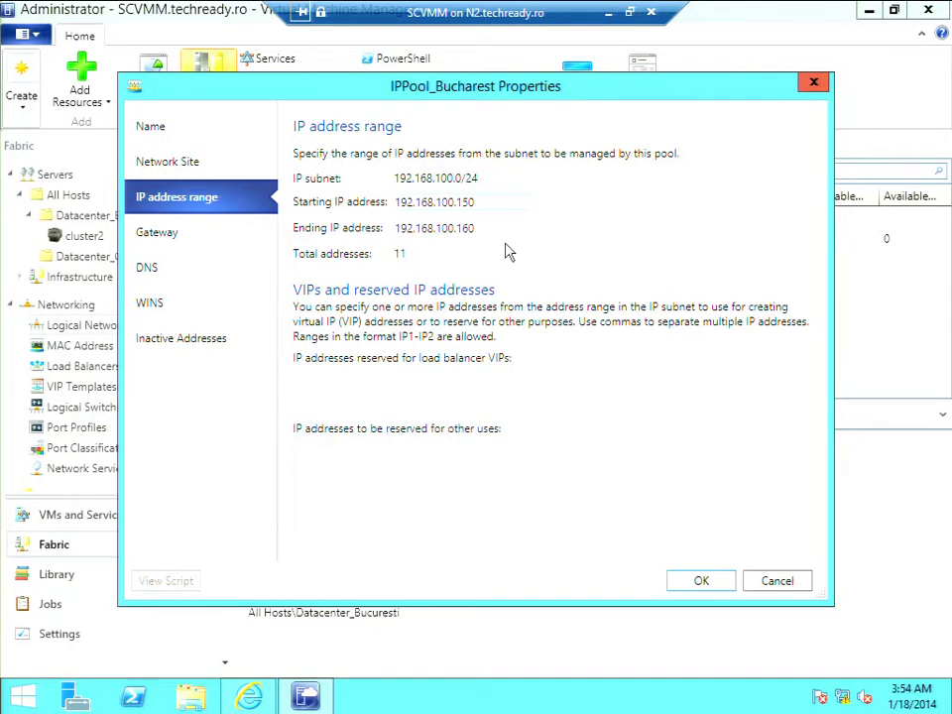
pyautogui.click(161, 247)
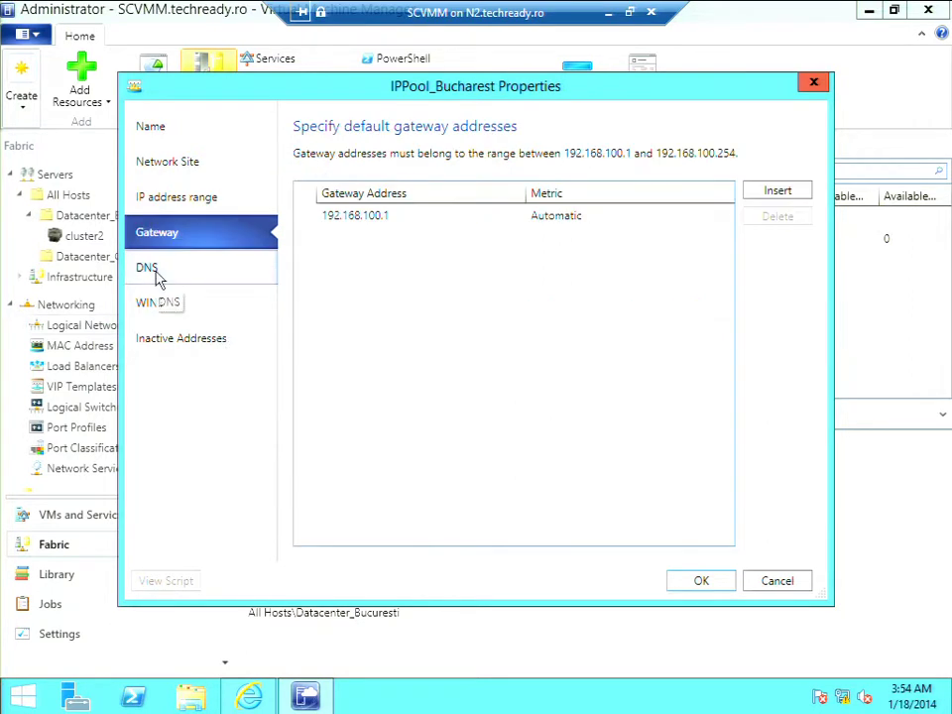
pyautogui.click(154, 273)
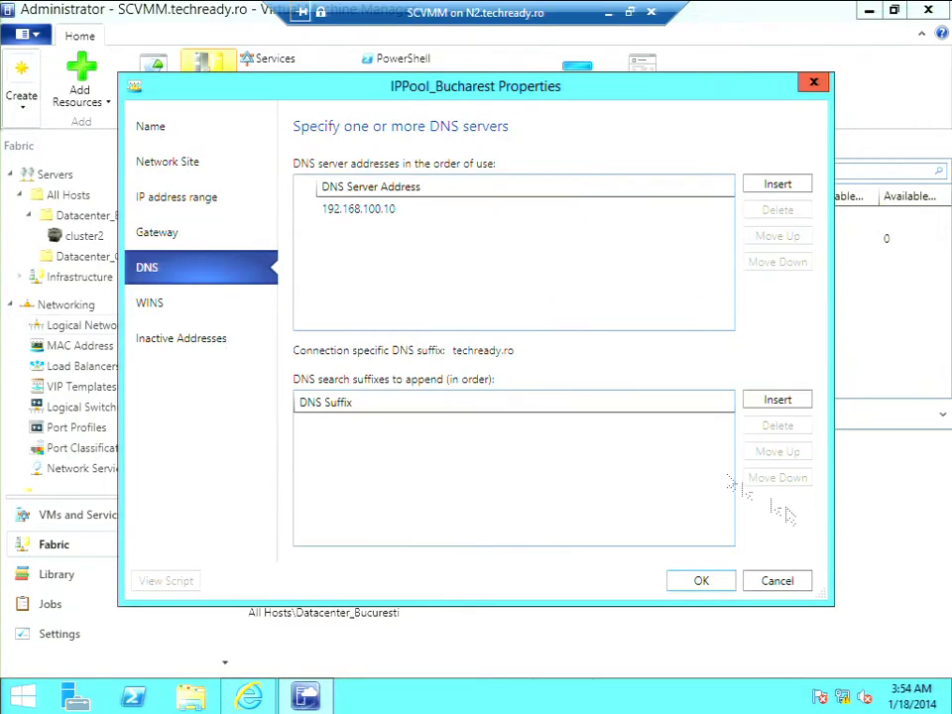
pyautogui.click(769, 583)
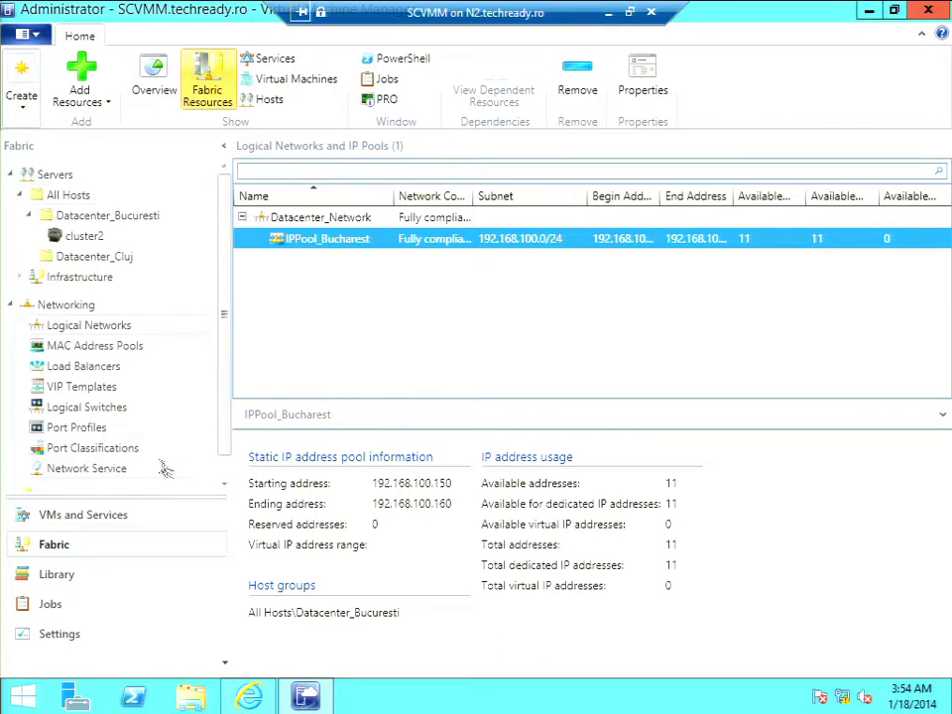
# Examine the VM subnets, connectivity and logical network of the VM network Blue_Tenant_Network, closing its properties without changes.
pyautogui.click(87, 515)
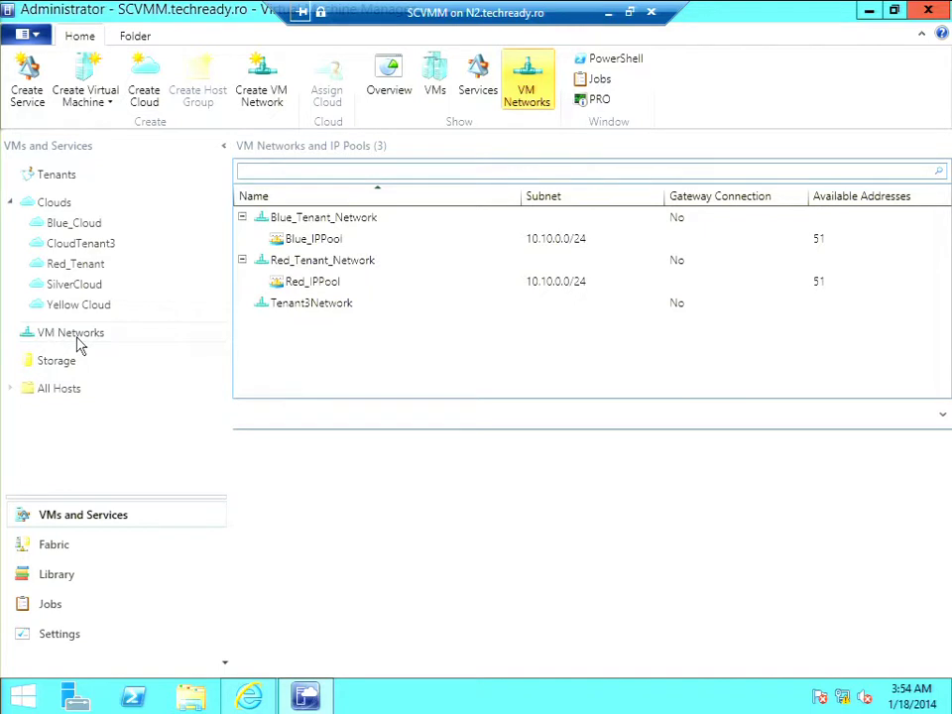
pyautogui.click(325, 220)
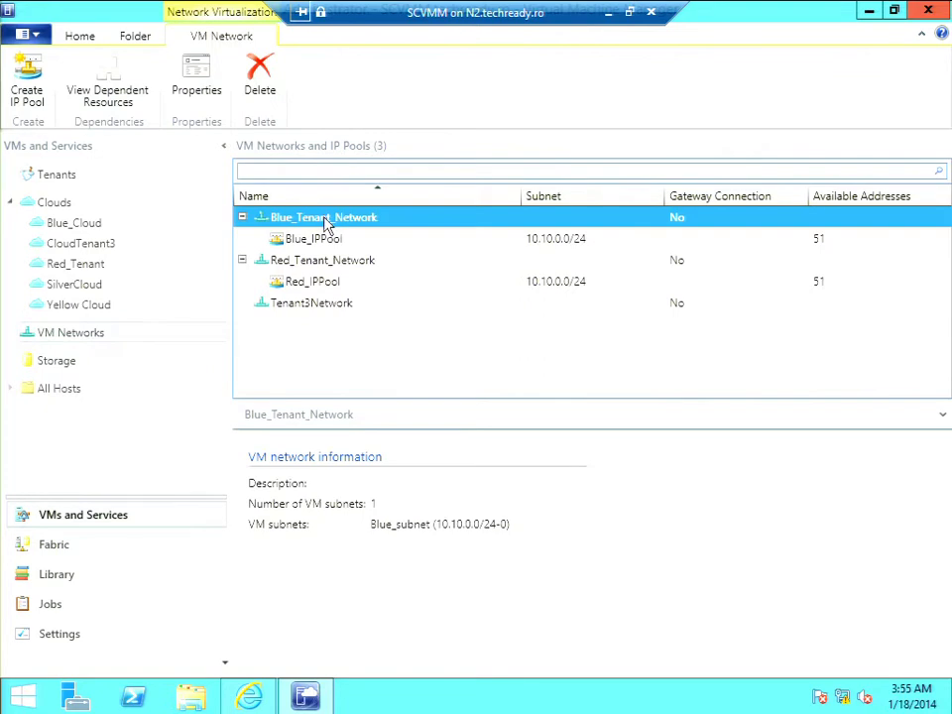
pyautogui.rightClick(325, 220)
pyautogui.click(378, 253)
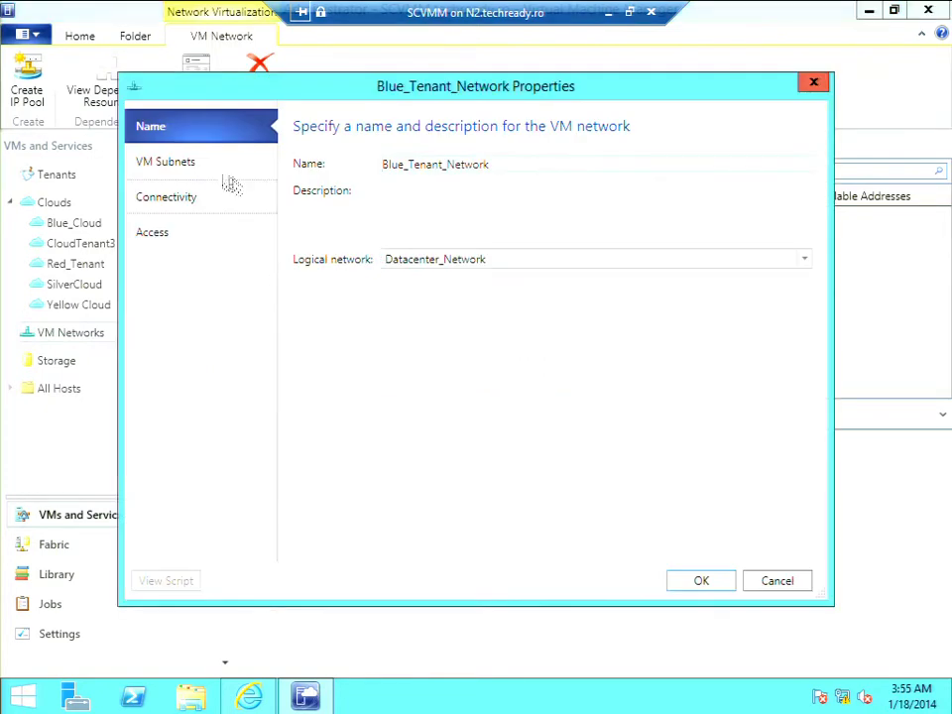
pyautogui.click(195, 167)
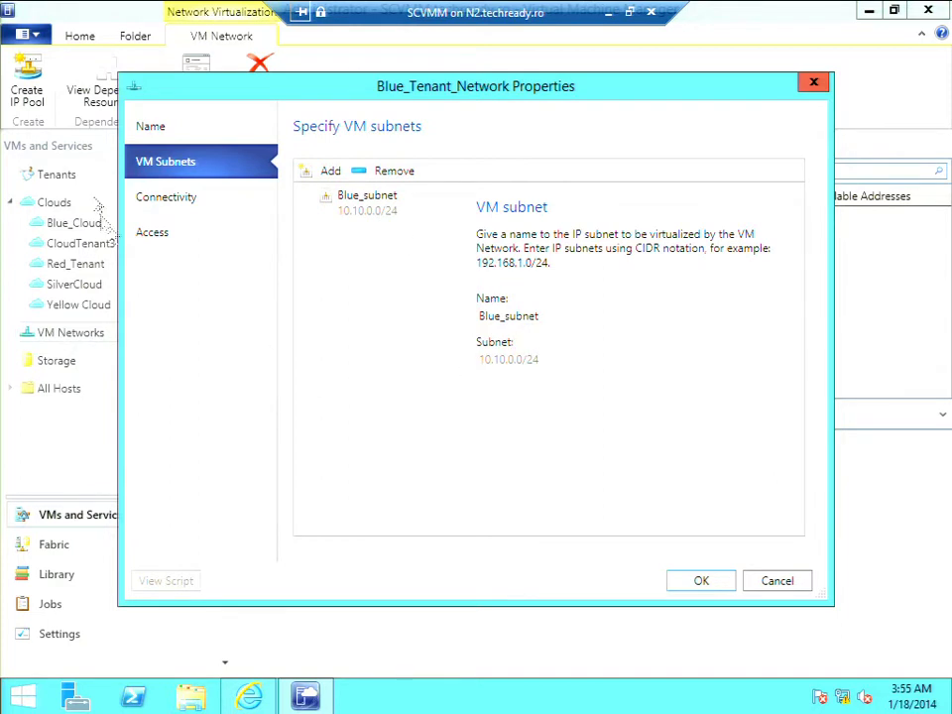
pyautogui.click(179, 198)
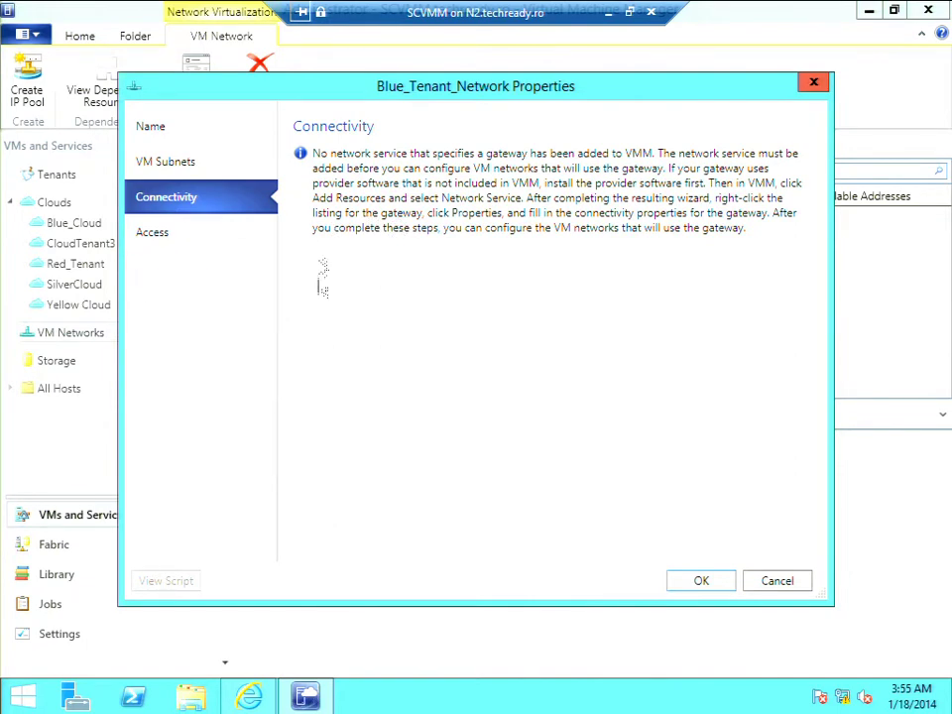
pyautogui.click(171, 129)
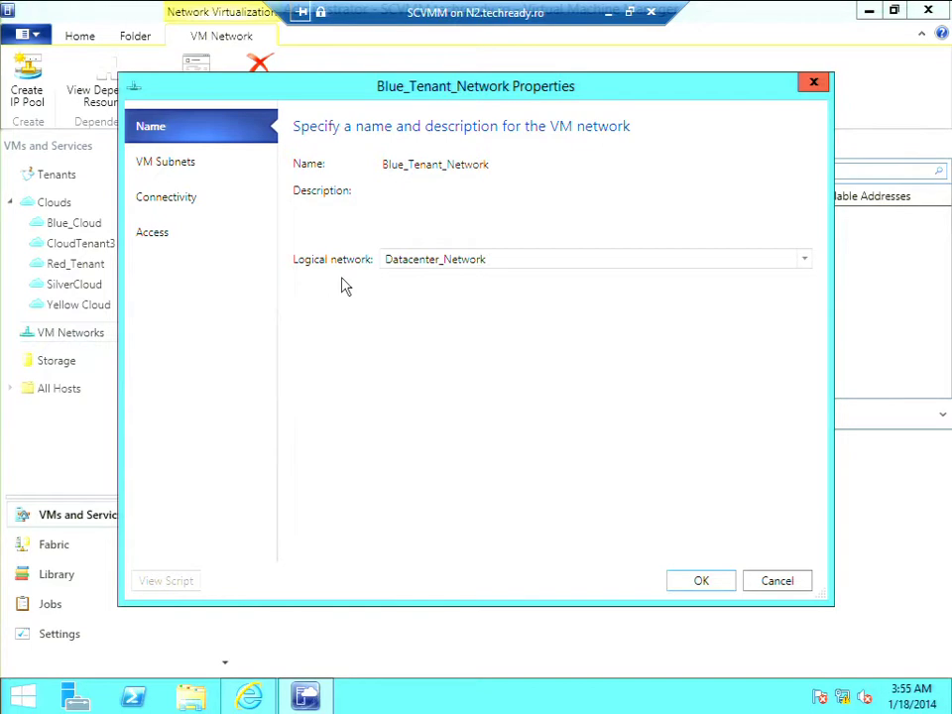
pyautogui.click(800, 585)
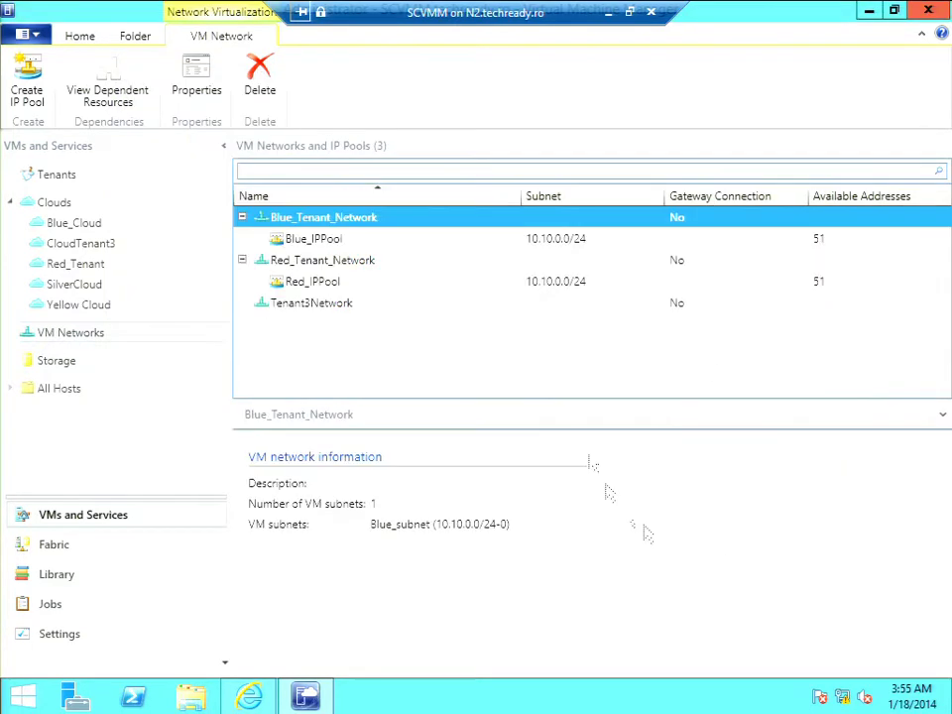
# Examine the logical network and VM subnets in the properties of Red_Tenant_Network, leaving everything unchanged.
pyautogui.click(303, 264)
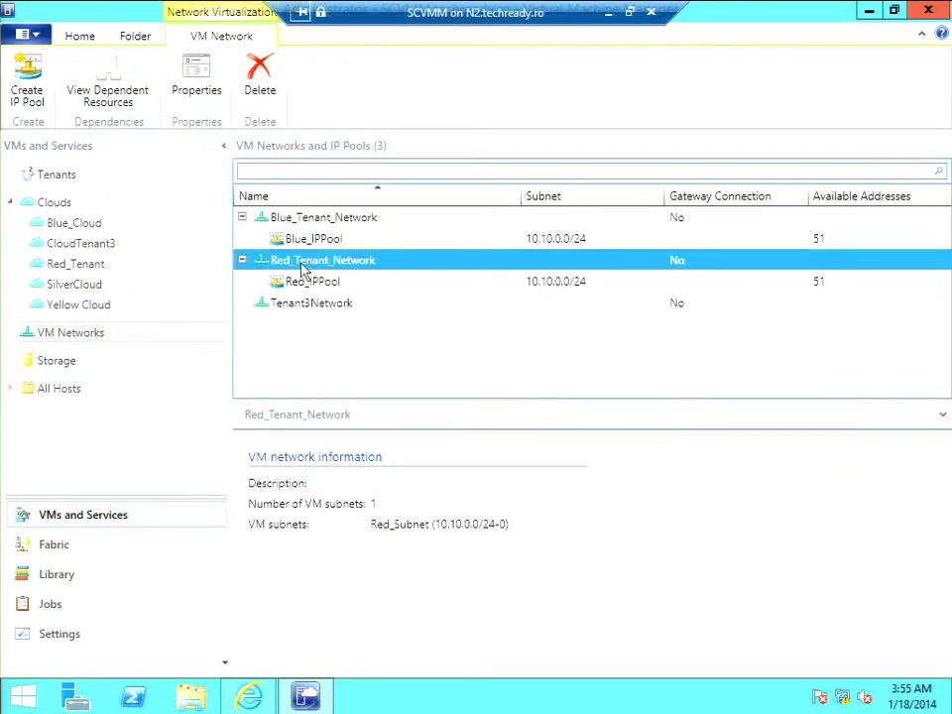
pyautogui.rightClick(302, 264)
pyautogui.click(372, 300)
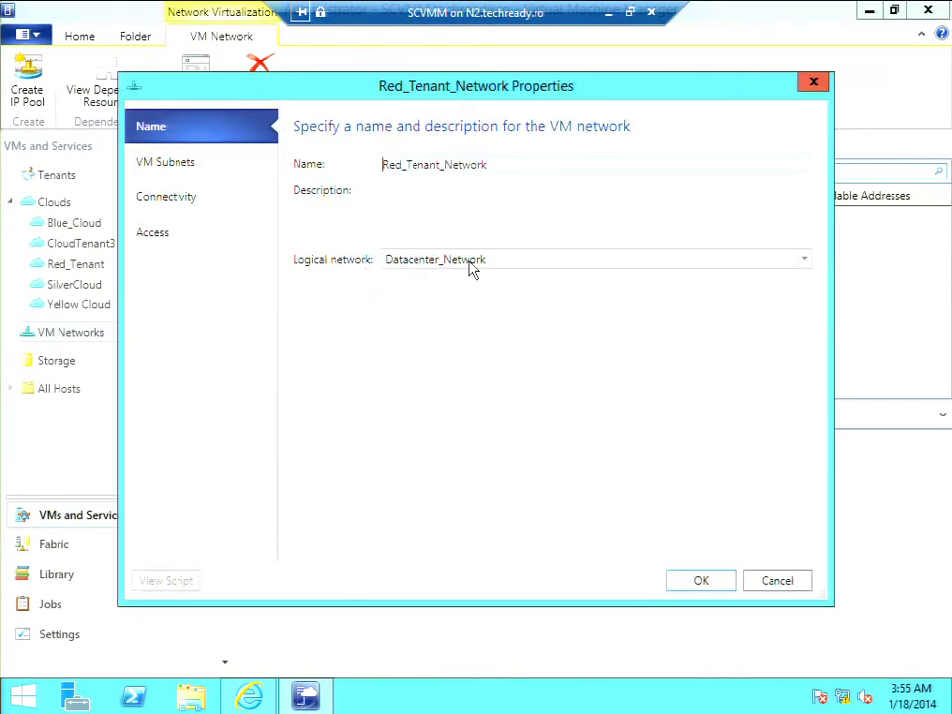
pyautogui.click(208, 161)
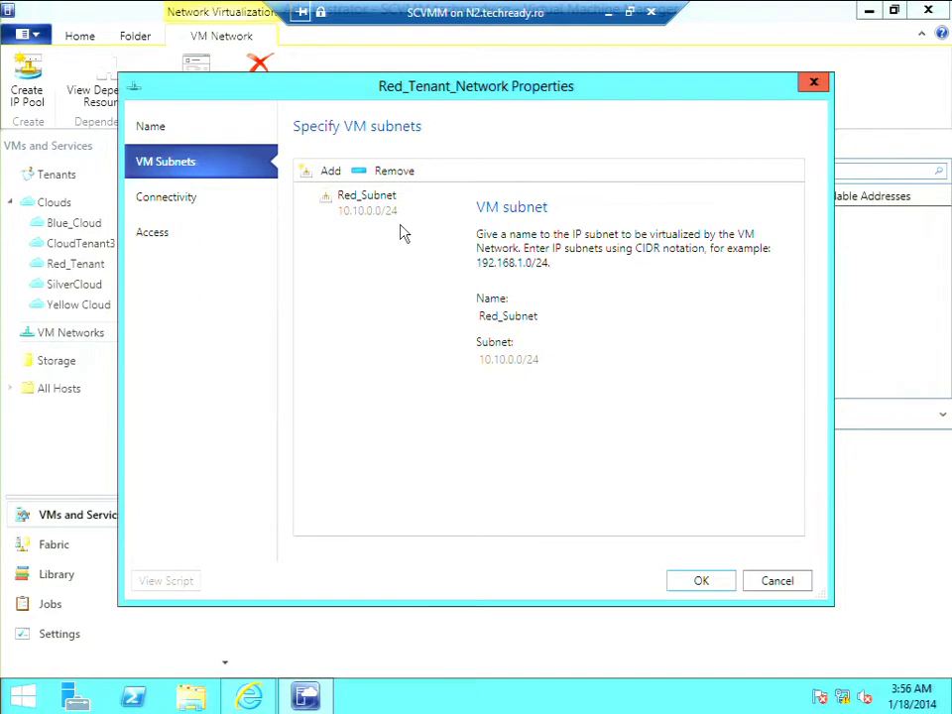
pyautogui.click(781, 585)
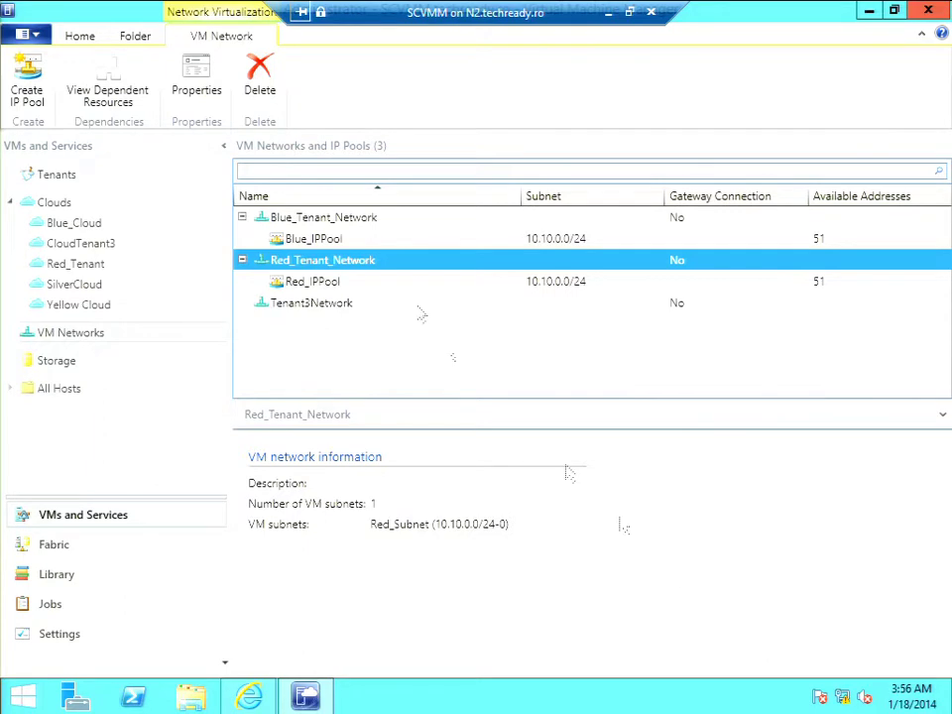
# Examine the Uplink port profile's load balancing algorithms, teaming modes and supported network sites in the fabric, closing it without changes.
pyautogui.click(65, 554)
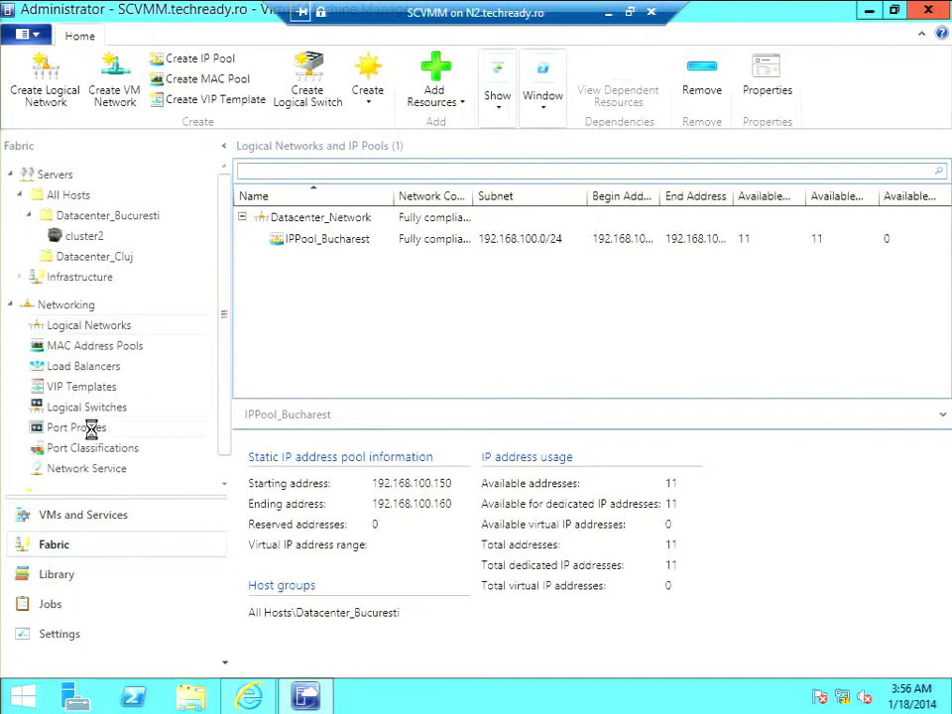
pyautogui.click(85, 427)
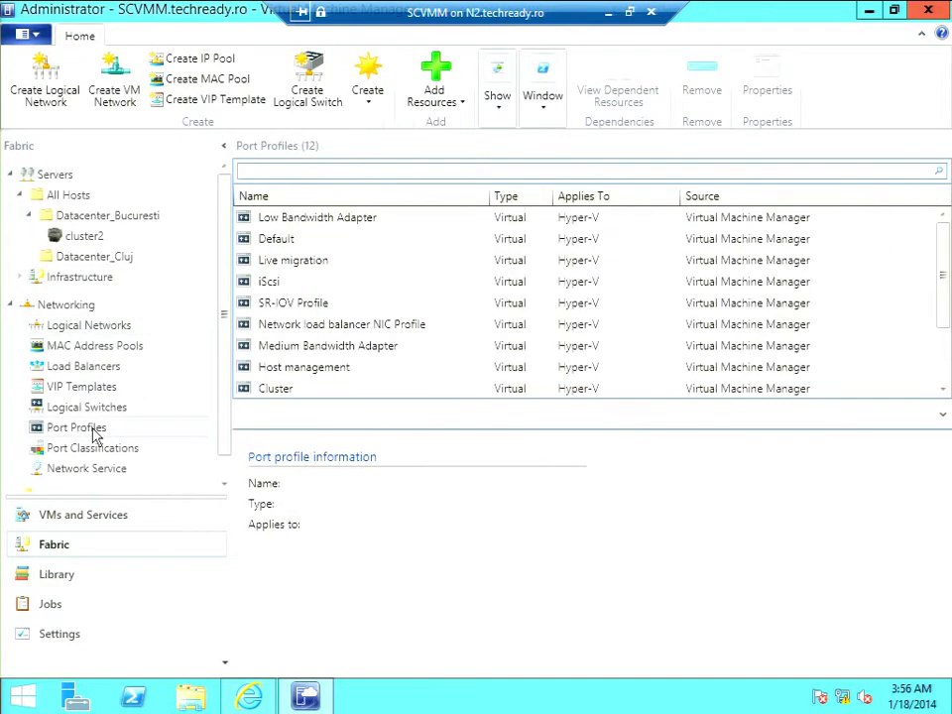
pyautogui.click(944, 377)
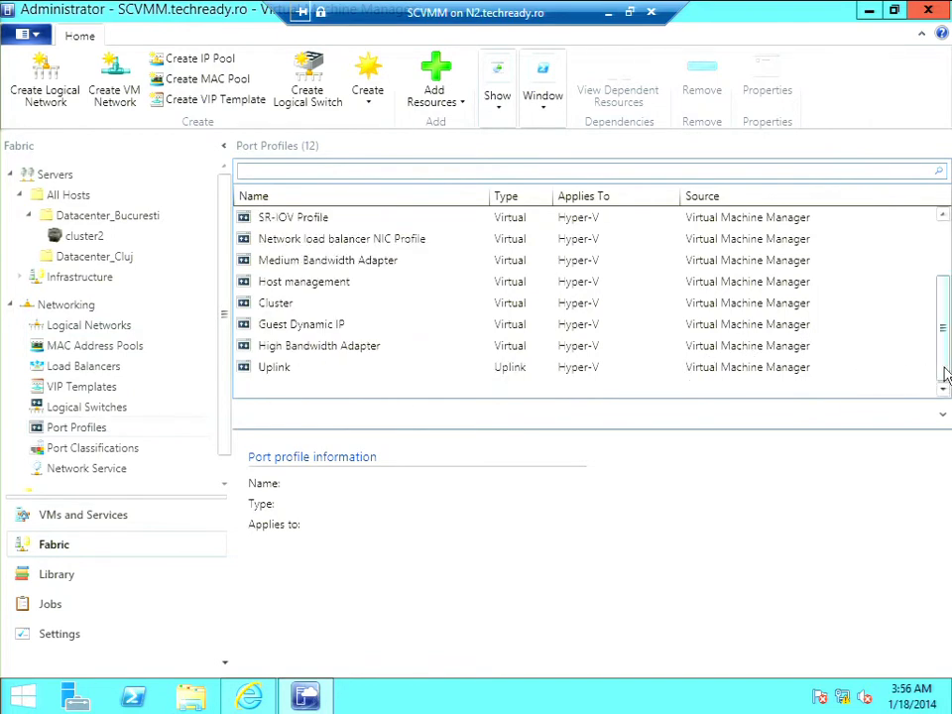
pyautogui.doubleClick(242, 367)
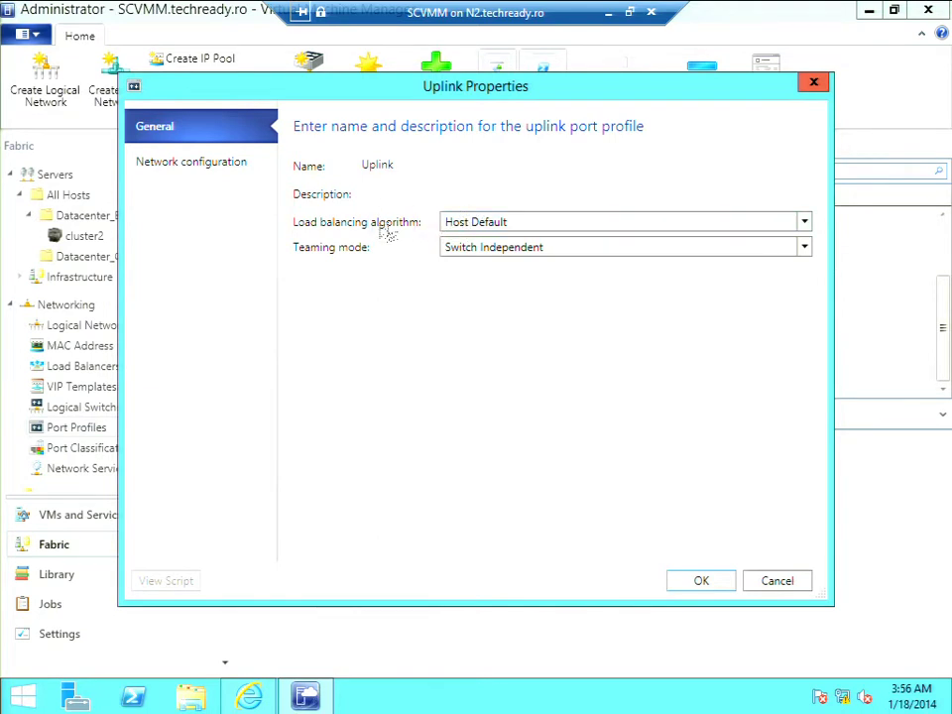
pyautogui.click(505, 227)
pyautogui.click(506, 228)
pyautogui.click(500, 254)
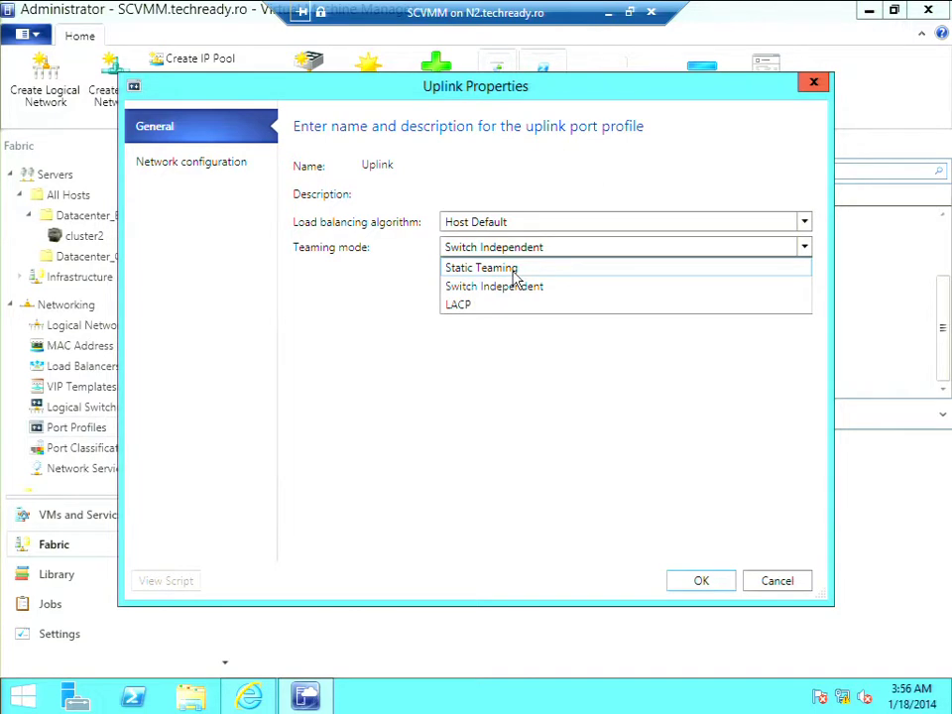
pyautogui.click(562, 363)
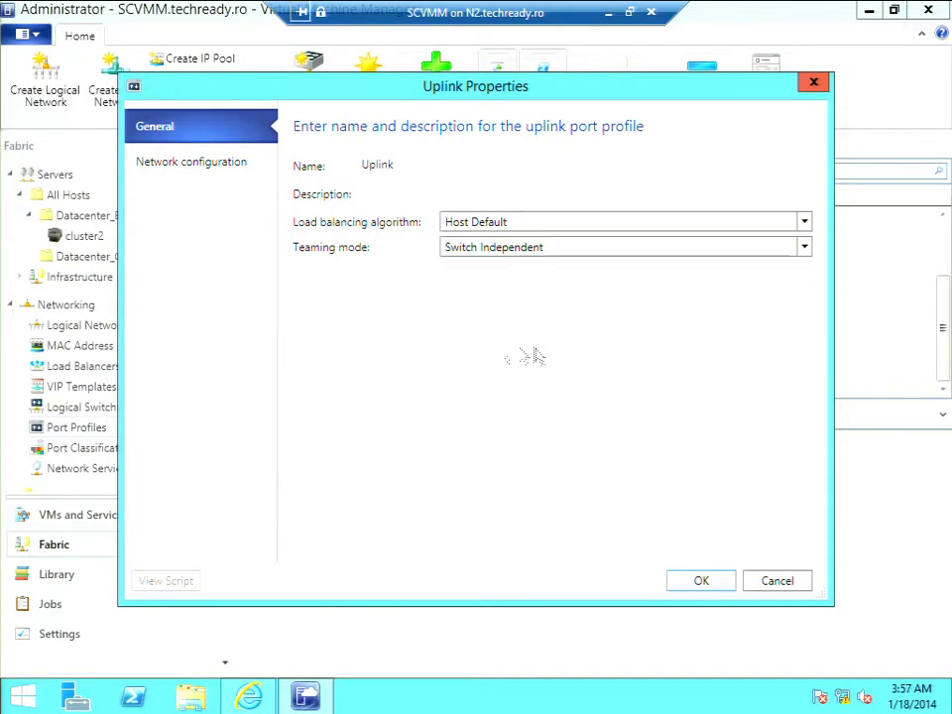
pyautogui.click(202, 166)
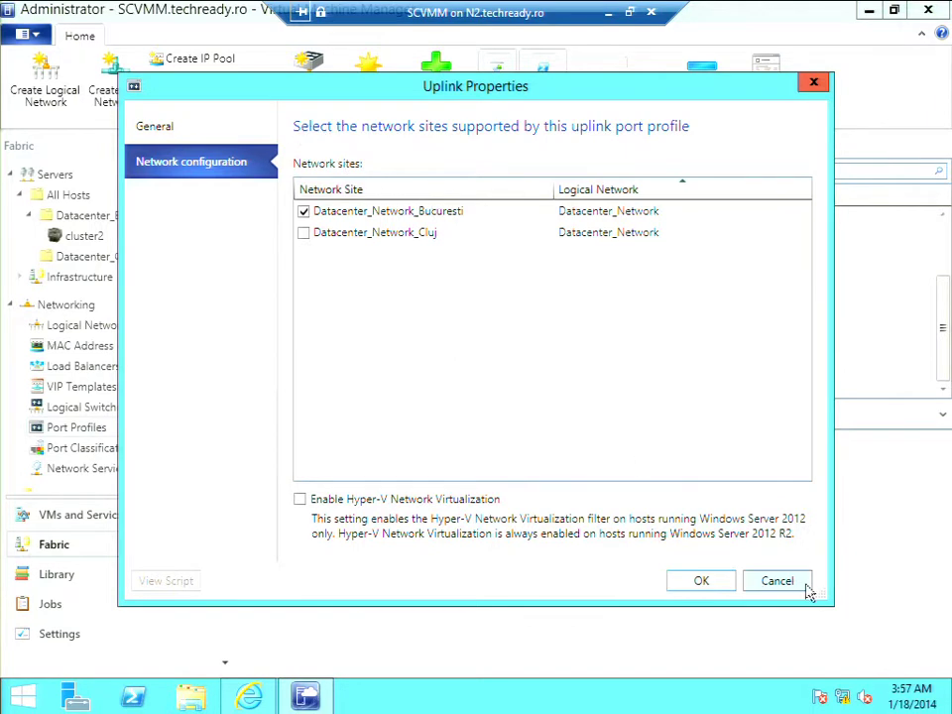
pyautogui.click(774, 579)
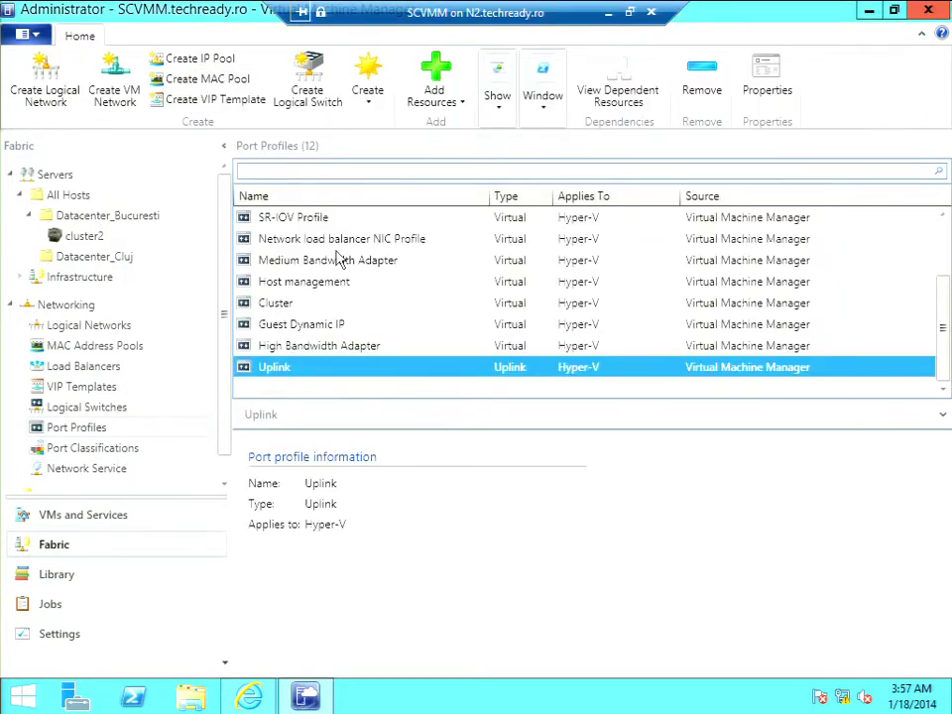
# Examine the bandwidth settings of the Medium Bandwidth Adapter port profile, including its minimum bandwidth weight, and close it without changes.
pyautogui.scroll(2, 375, 372)
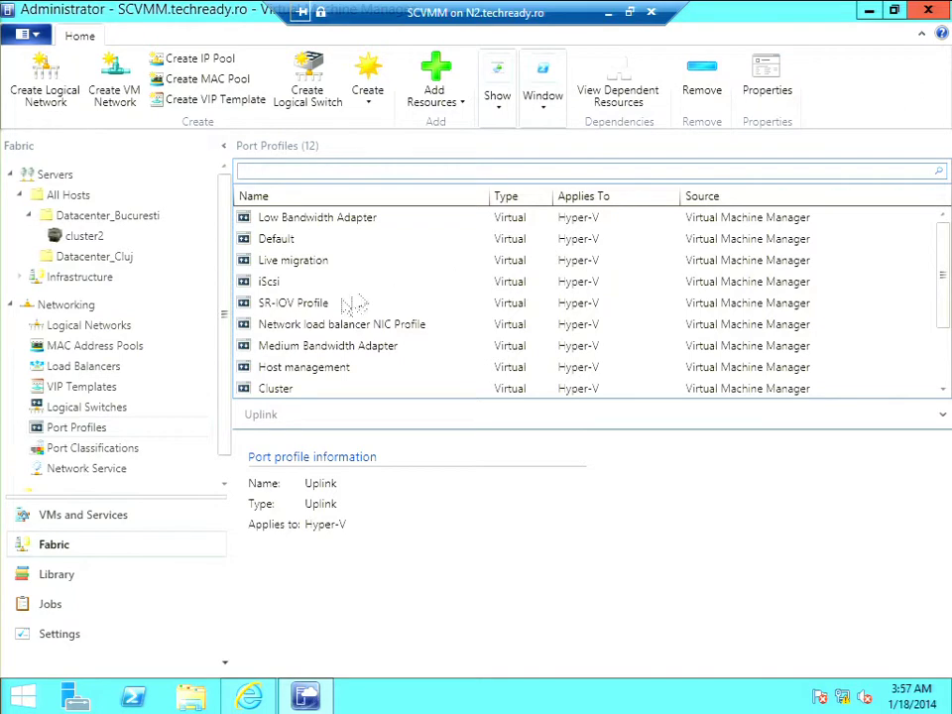
pyautogui.click(307, 348)
pyautogui.doubleClick(308, 347)
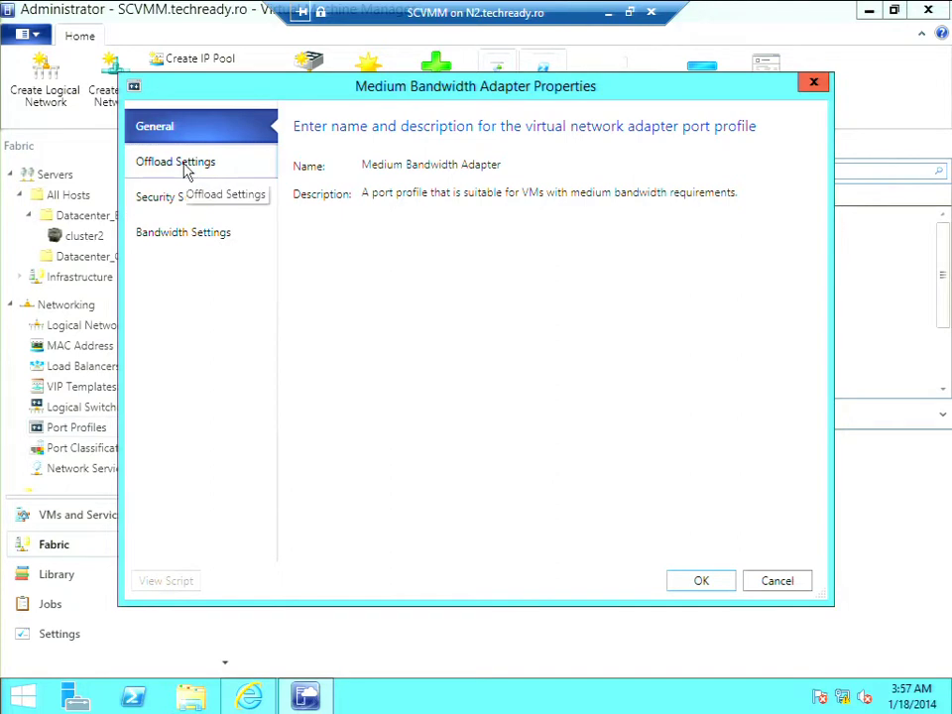
pyautogui.click(215, 239)
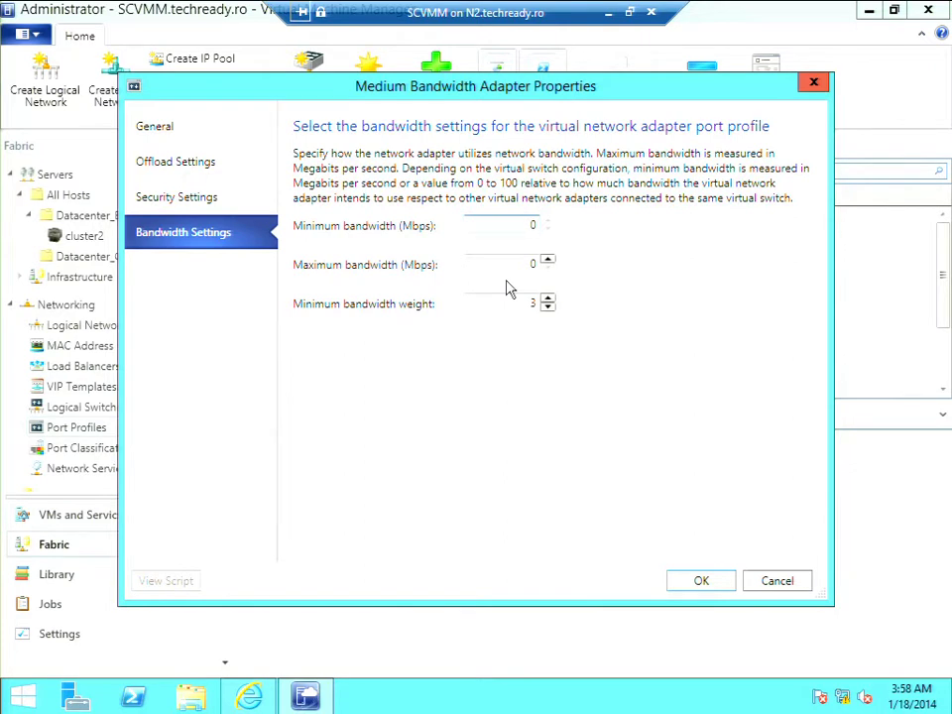
pyautogui.click(536, 304)
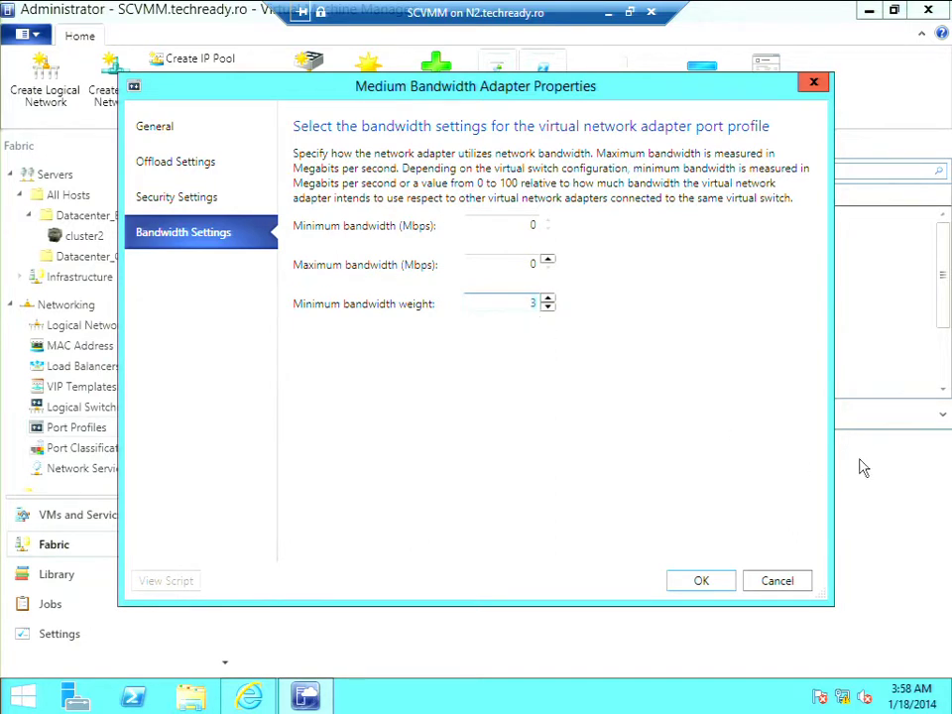
pyautogui.click(803, 587)
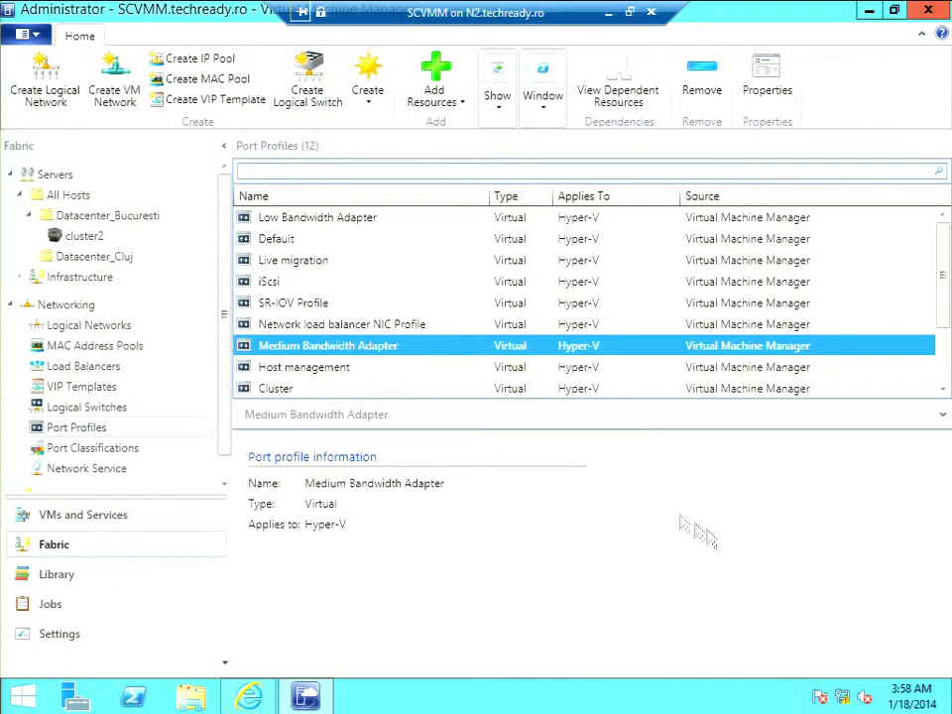
# Examine the bandwidth settings of the Live migration port profile and close it without changes.
pyautogui.doubleClick(295, 262)
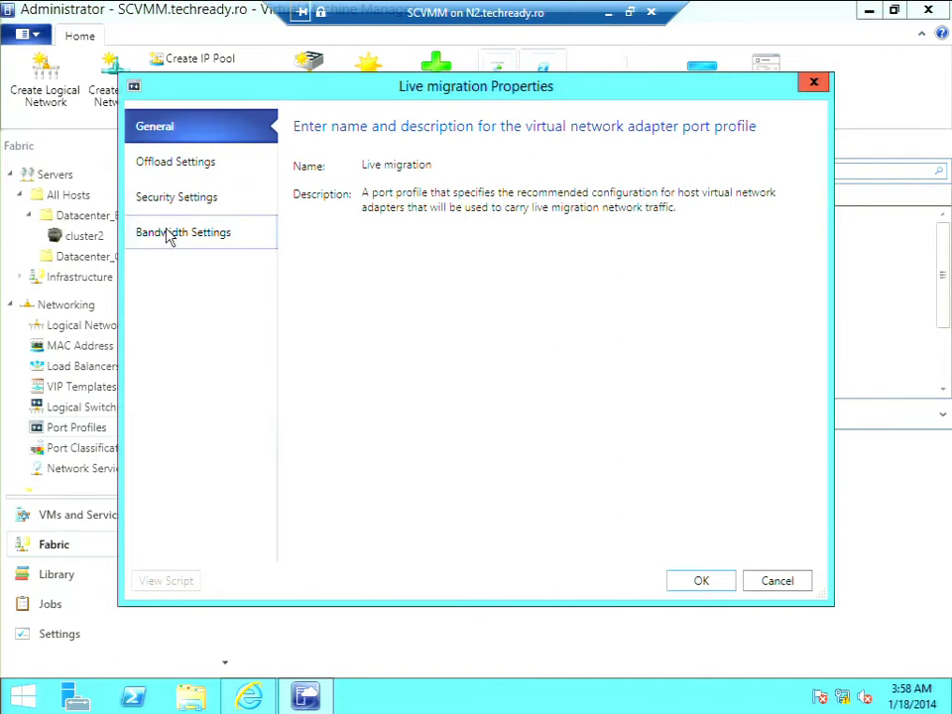
pyautogui.click(168, 234)
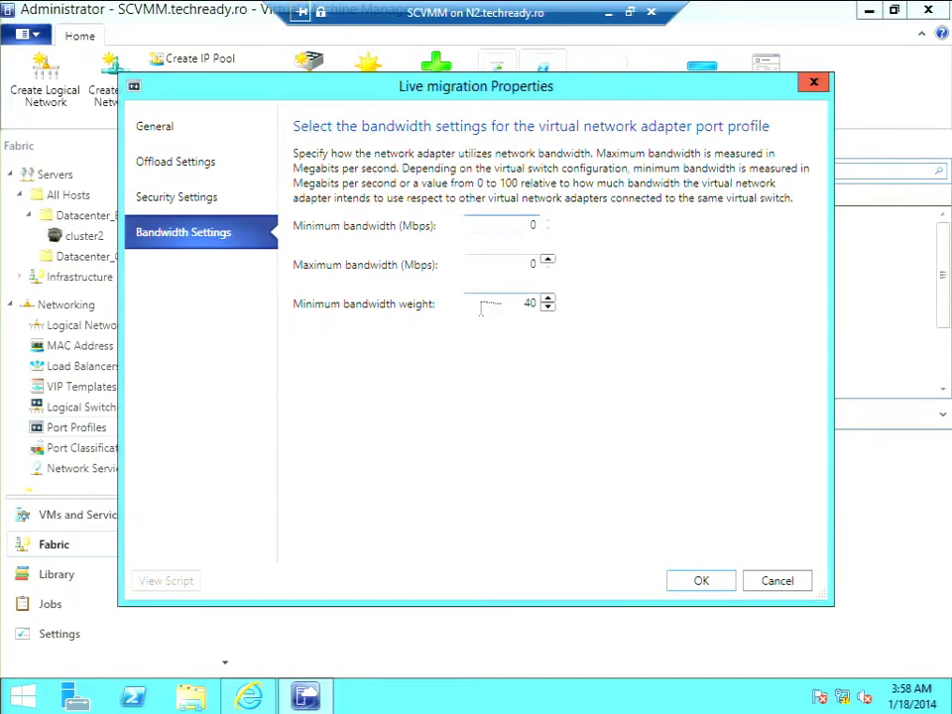
pyautogui.click(782, 585)
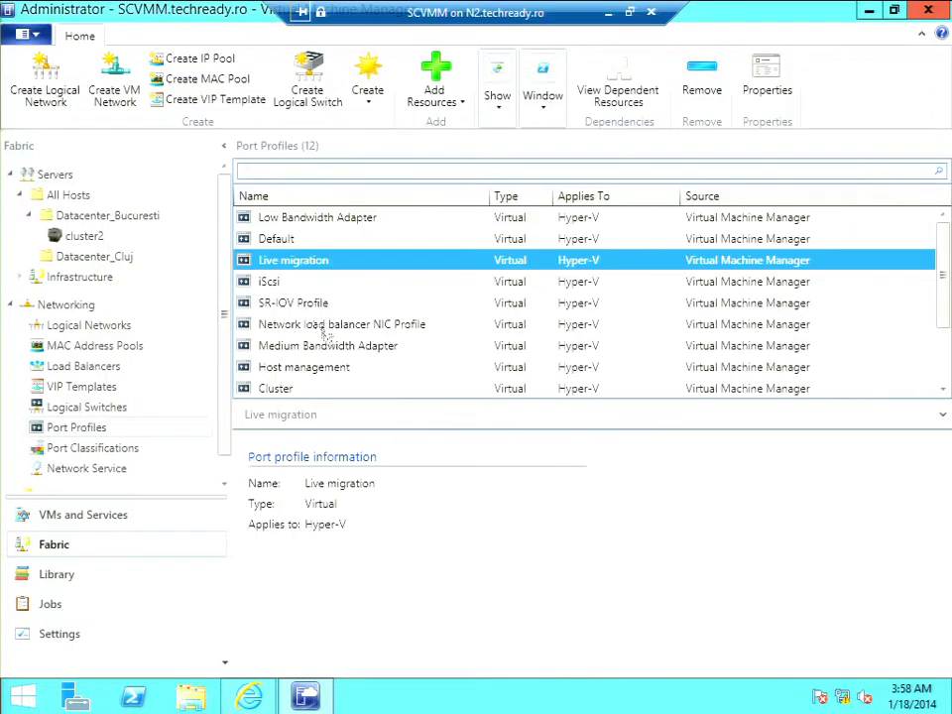
# Examine the bandwidth, offload and security settings of the iScsi port profile and close it without changes.
pyautogui.doubleClick(269, 284)
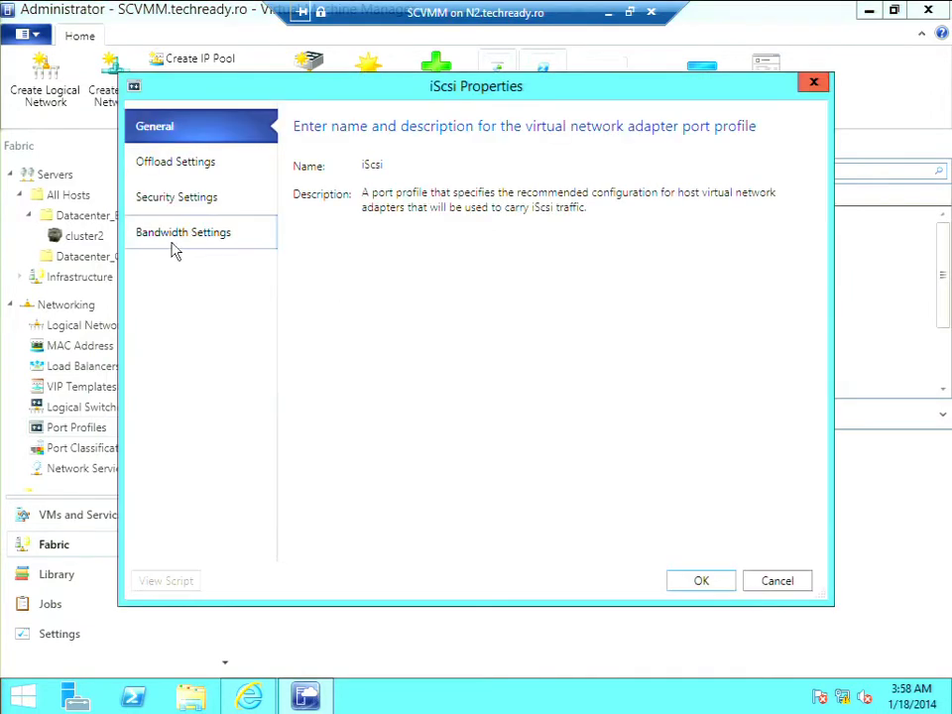
pyautogui.click(171, 244)
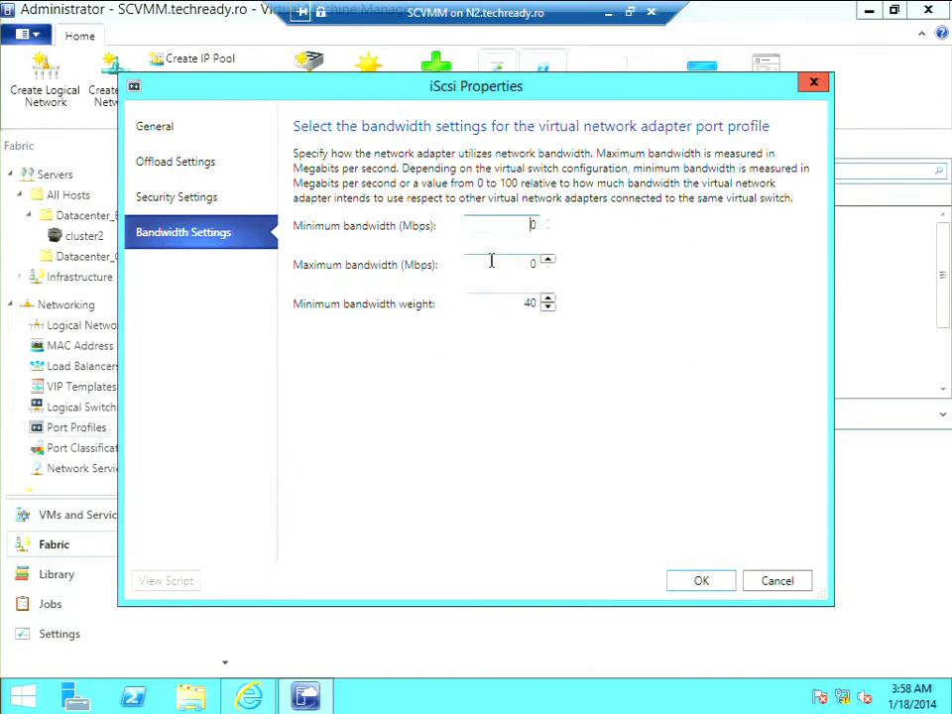
pyautogui.click(171, 167)
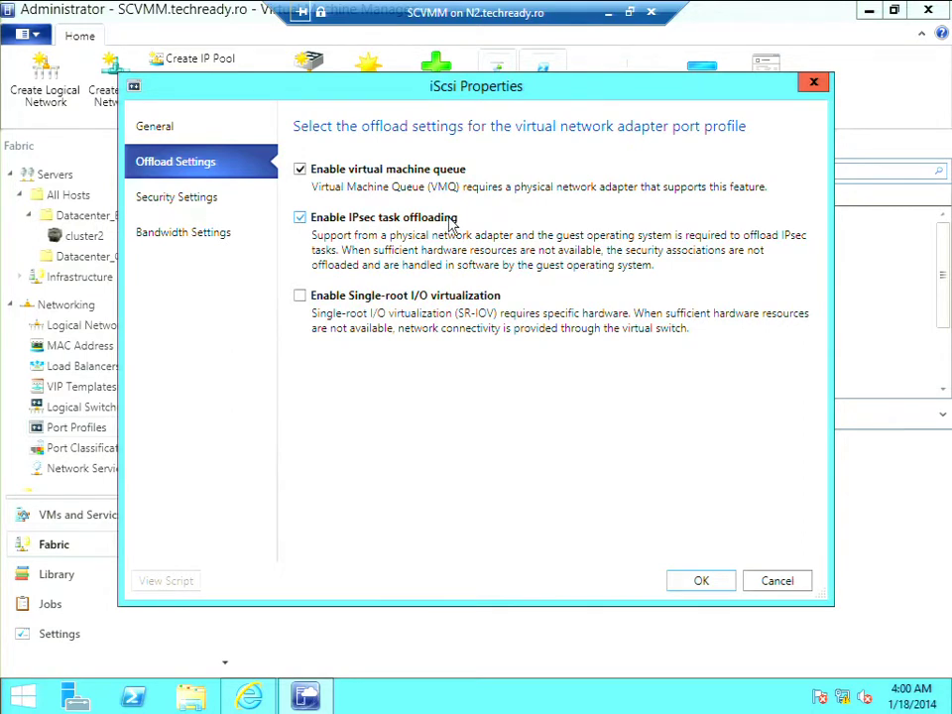
pyautogui.click(230, 208)
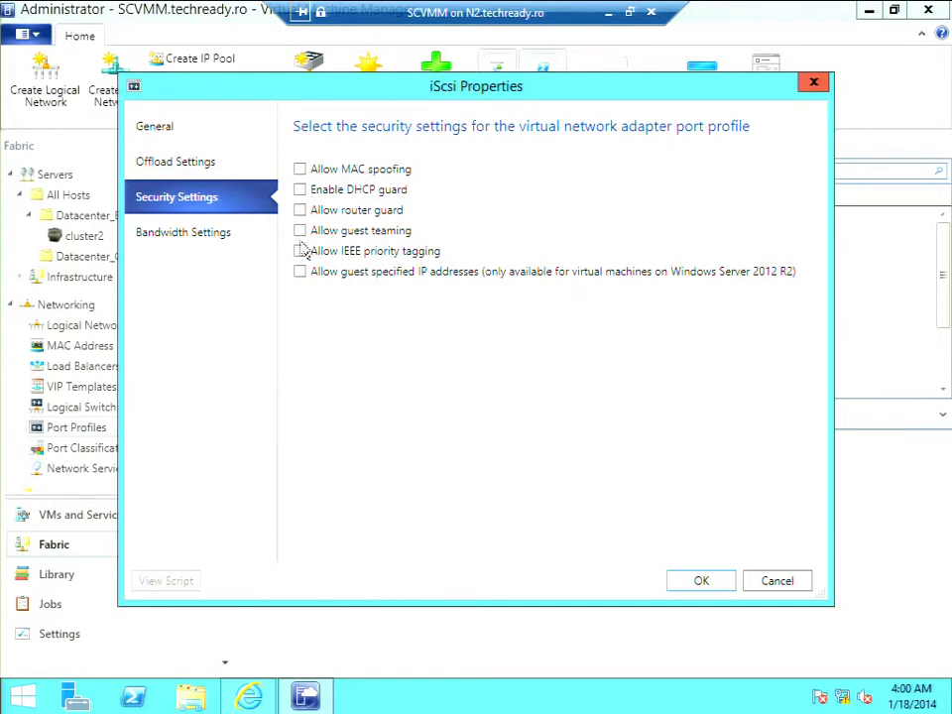
pyautogui.moveTo(320, 239)
pyautogui.click(784, 587)
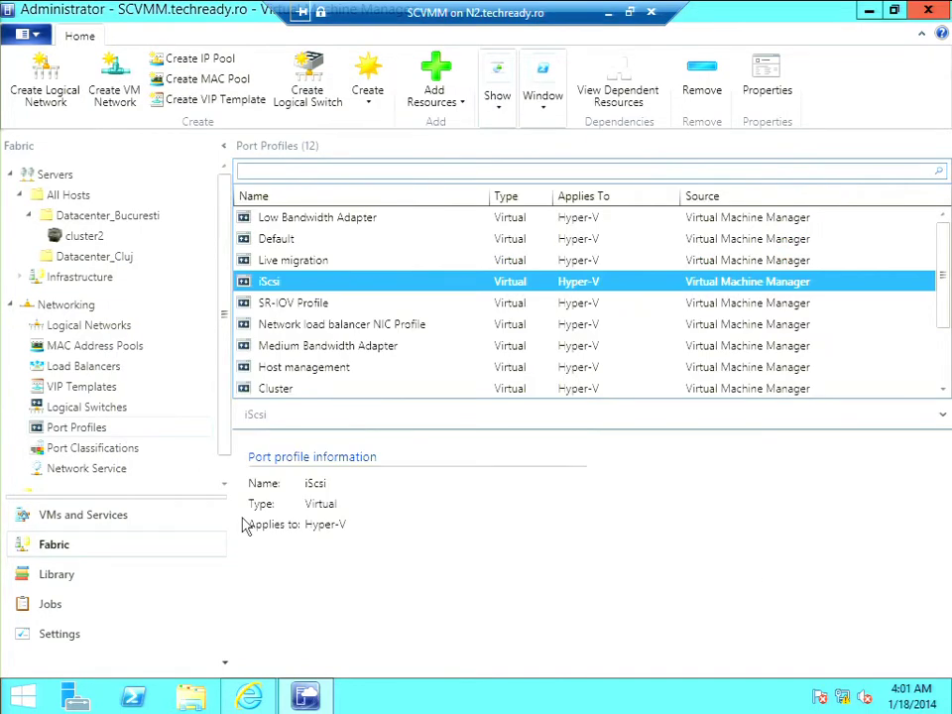
# Examine the uplink port profiles and virtual port classifications of the SetariLogicalSwitchDatacenter logical switch, closing its properties without changes.
pyautogui.click(62, 407)
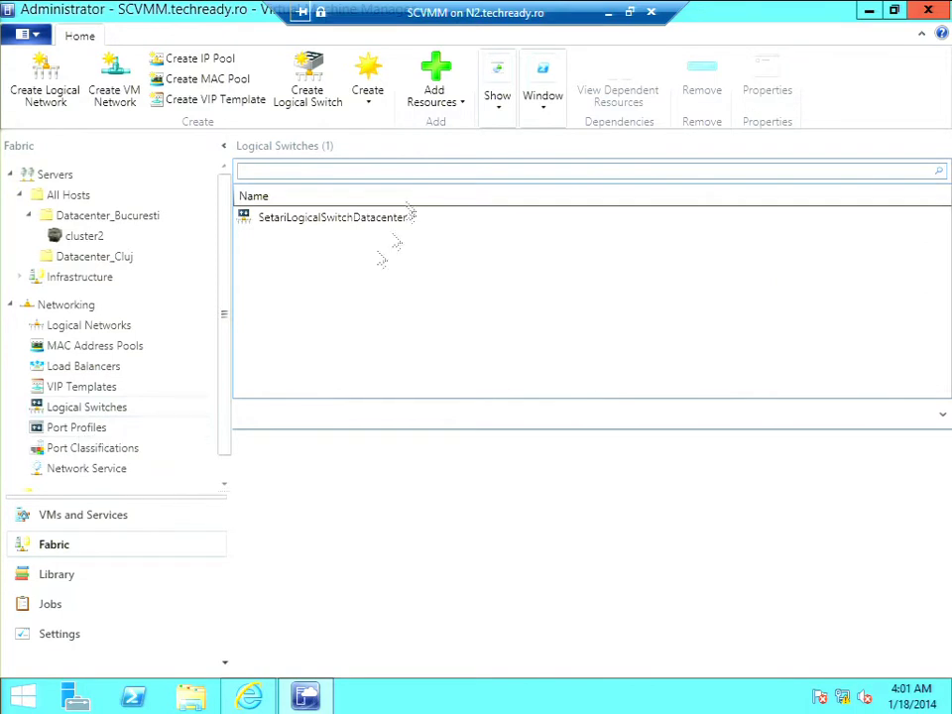
pyautogui.click(330, 220)
pyautogui.rightClick(329, 220)
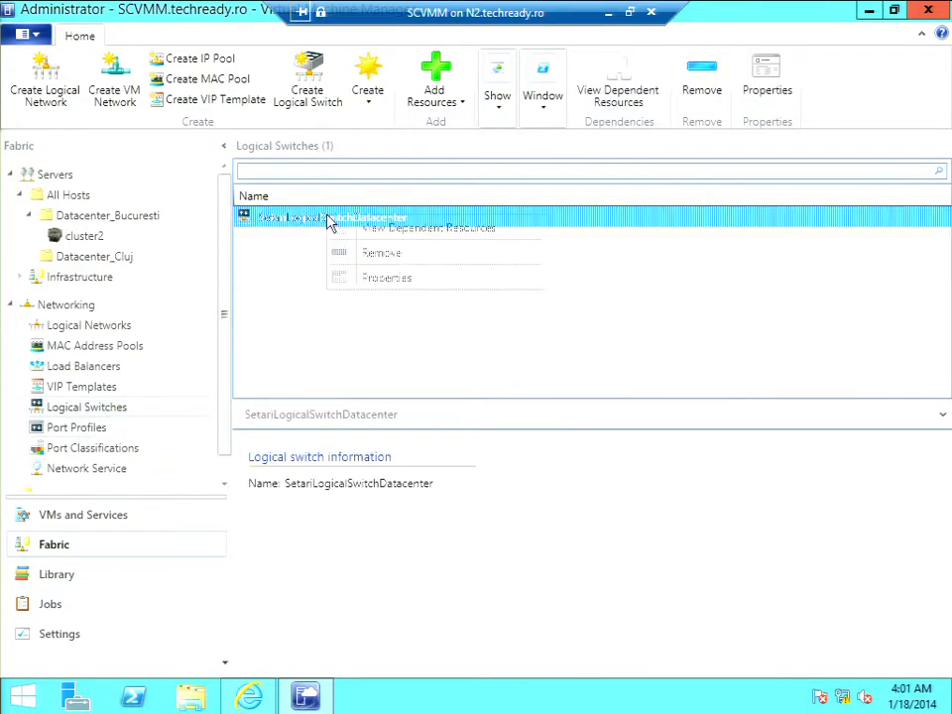
pyautogui.click(391, 280)
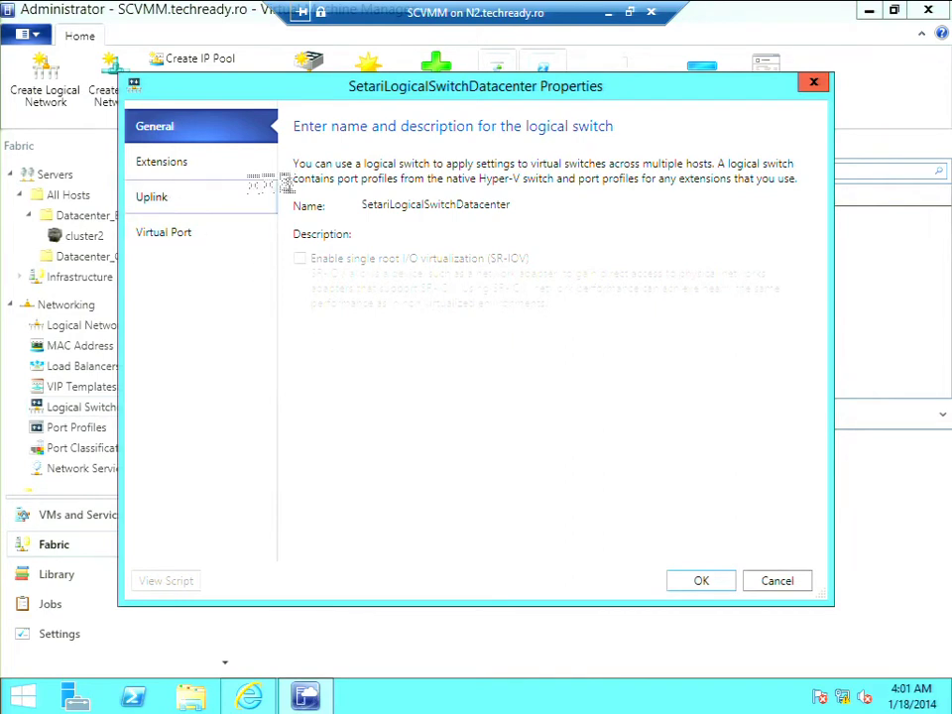
pyautogui.click(248, 195)
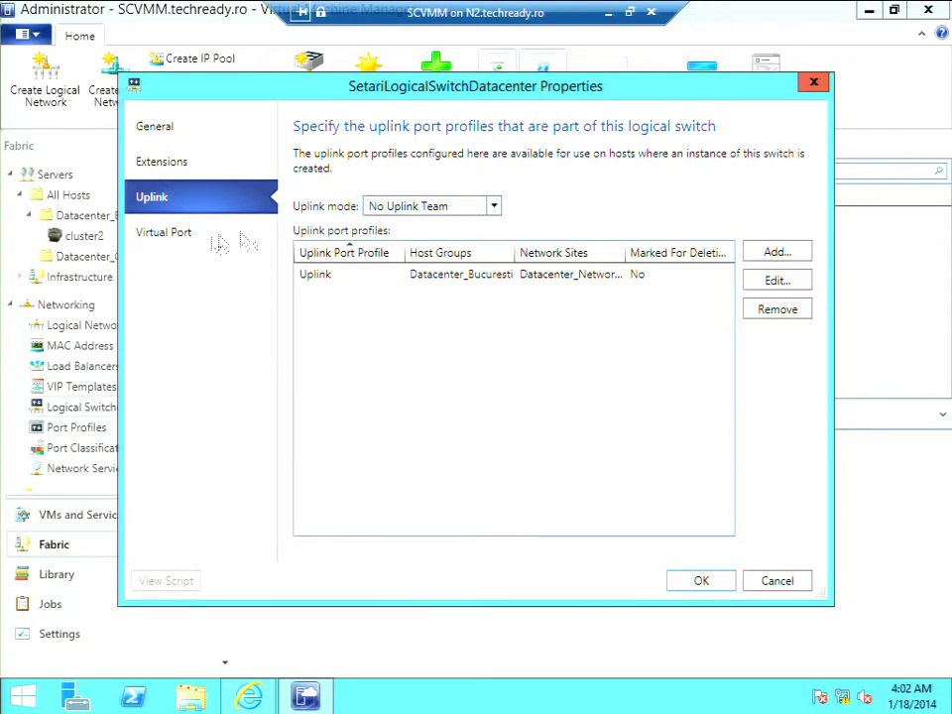
pyautogui.click(181, 236)
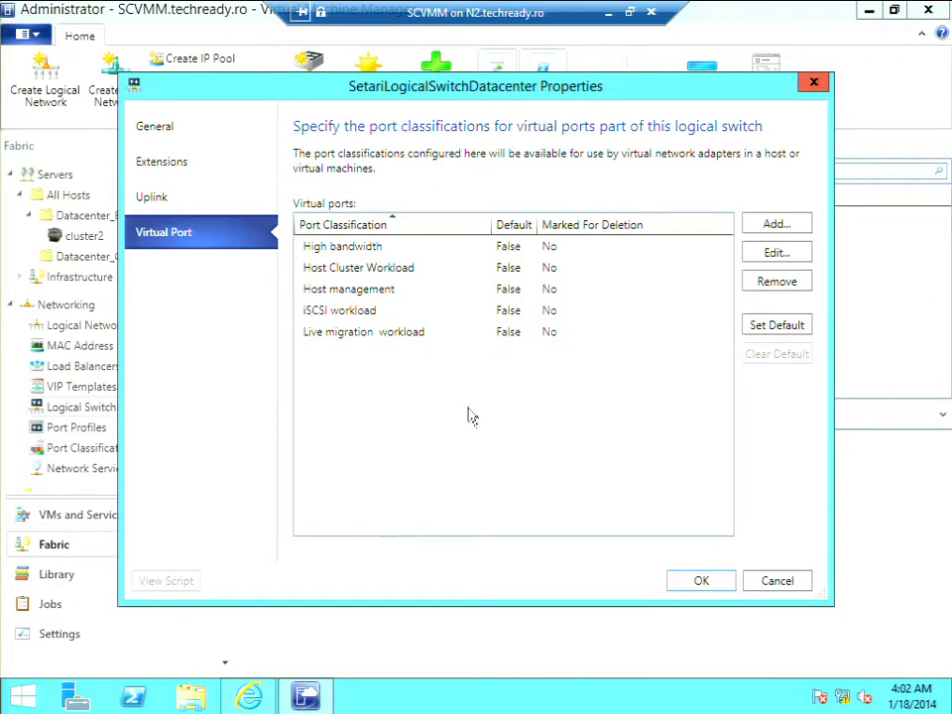
pyautogui.click(793, 587)
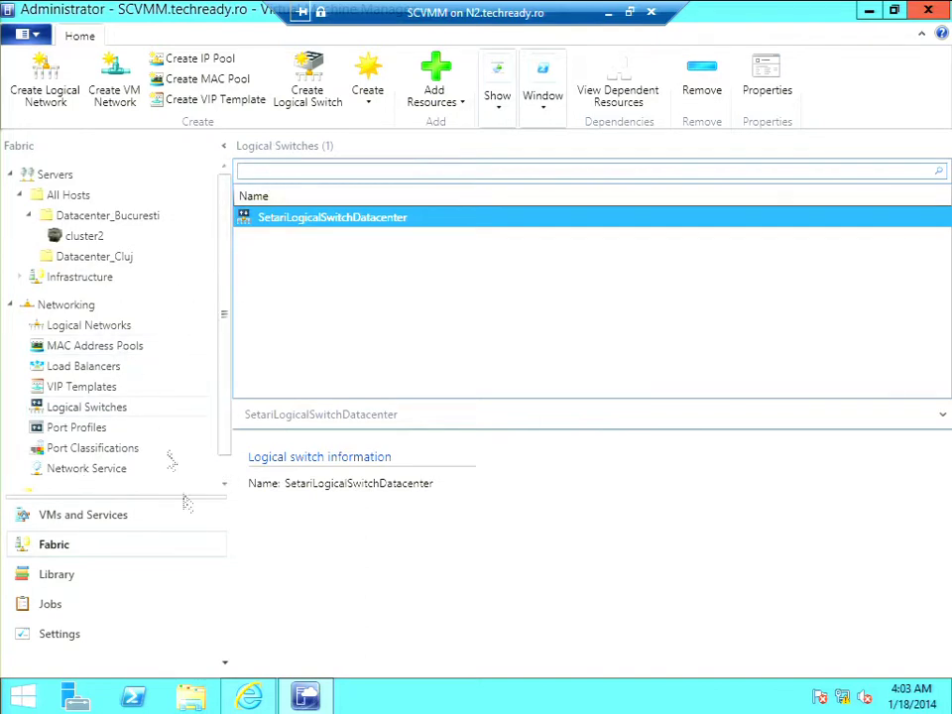
# Switch to the PowerPoint presentation and start the slide show from the current Demo slide.
pyautogui.click(608, 13)
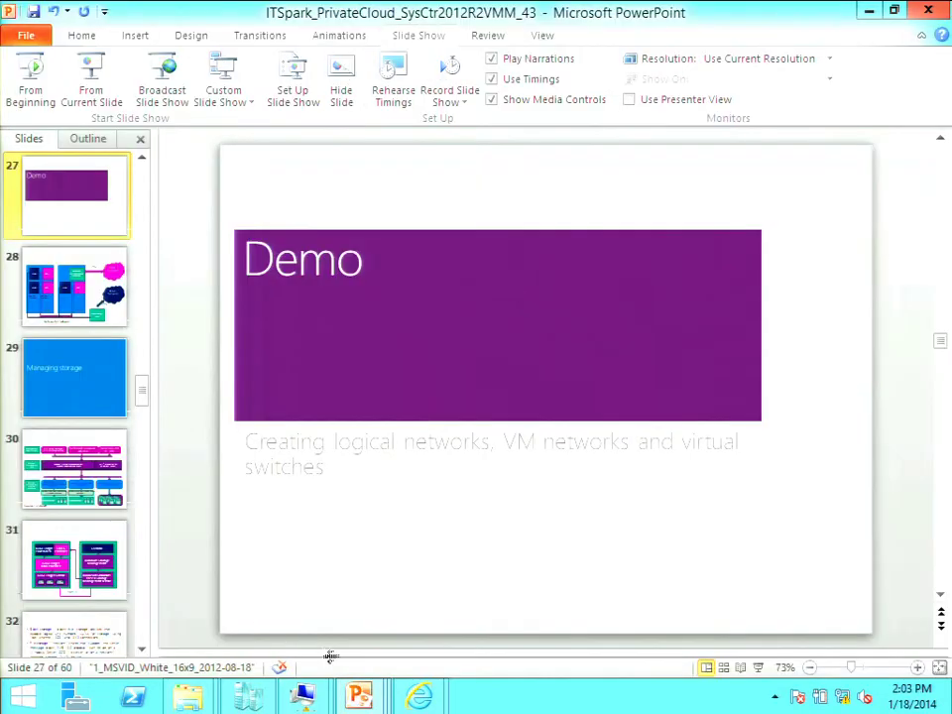
pyautogui.click(89, 93)
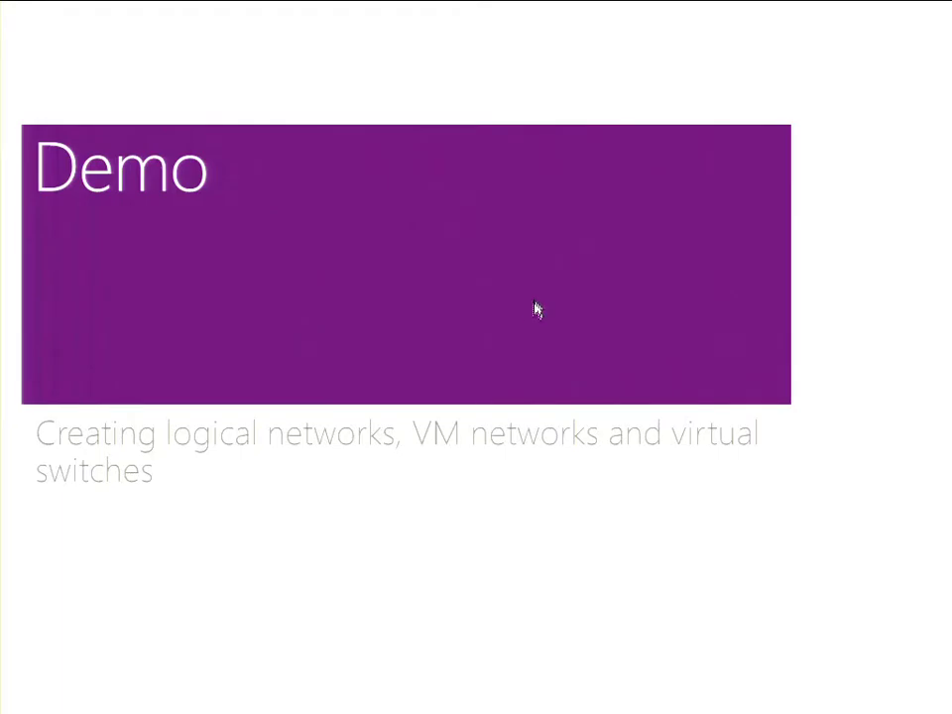
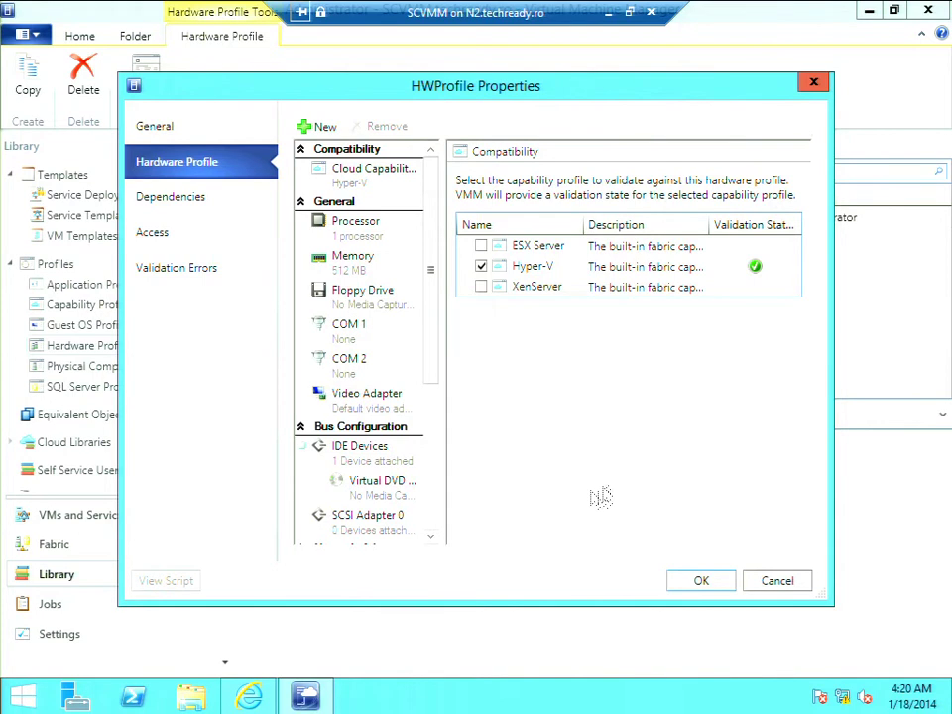
# Close HWProfile unchanged and examine the StandardWebServer guest OS profile's identity, admin password, product key, roles and domain settings, leaving it unchanged.
pyautogui.click(778, 583)
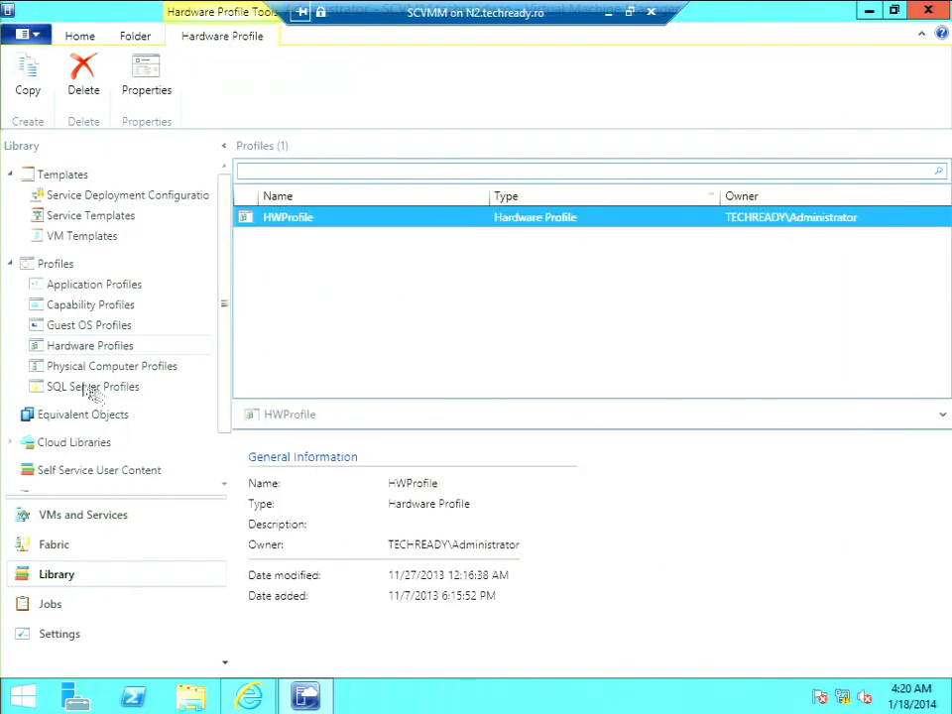
pyautogui.click(88, 328)
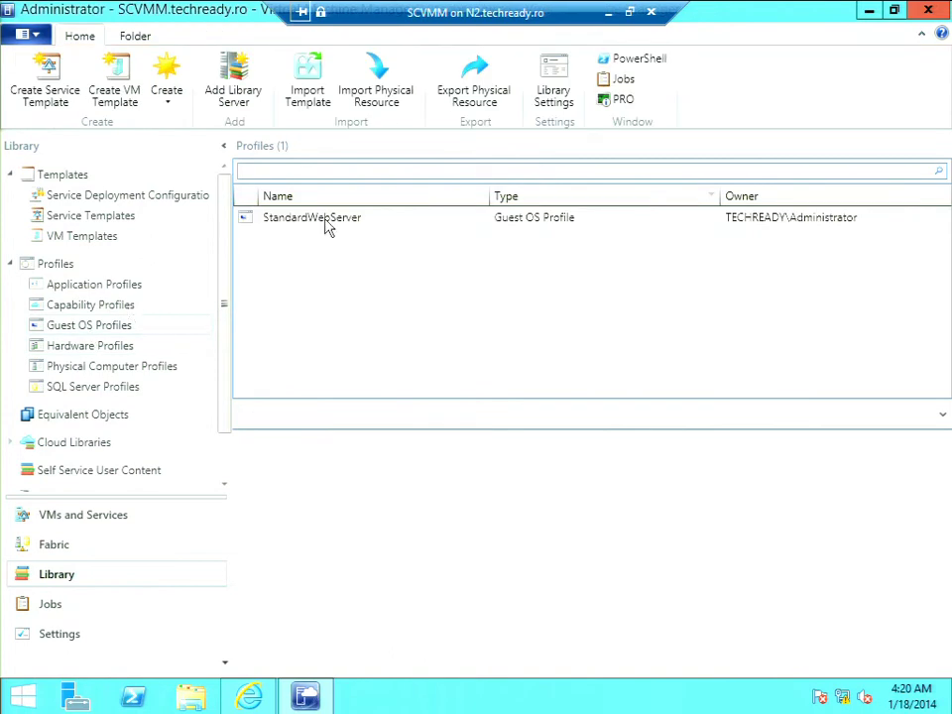
pyautogui.click(294, 224)
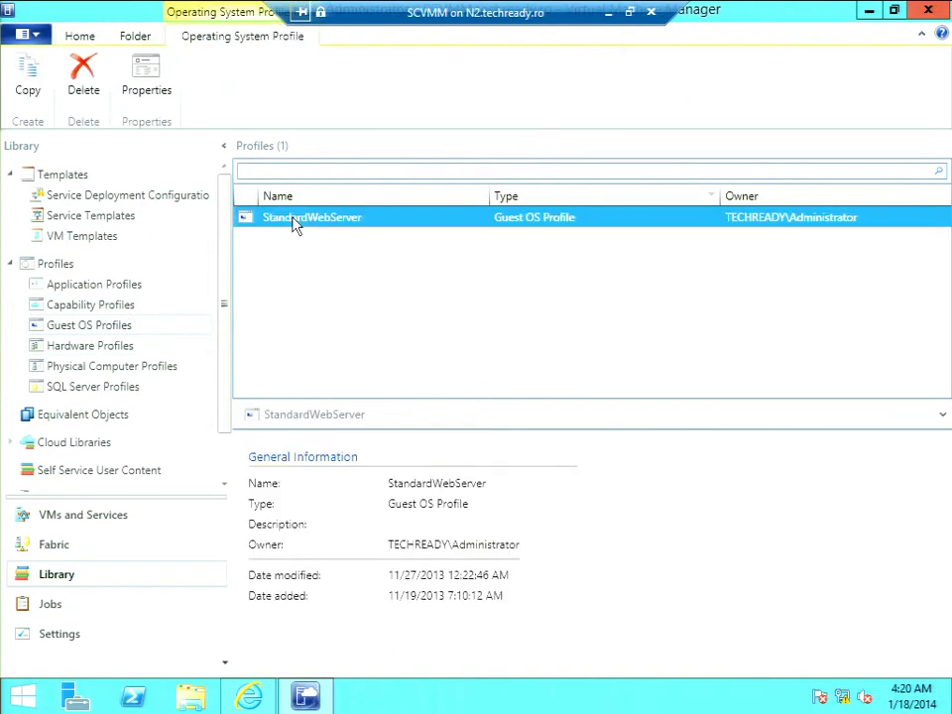
pyautogui.doubleClick(293, 223)
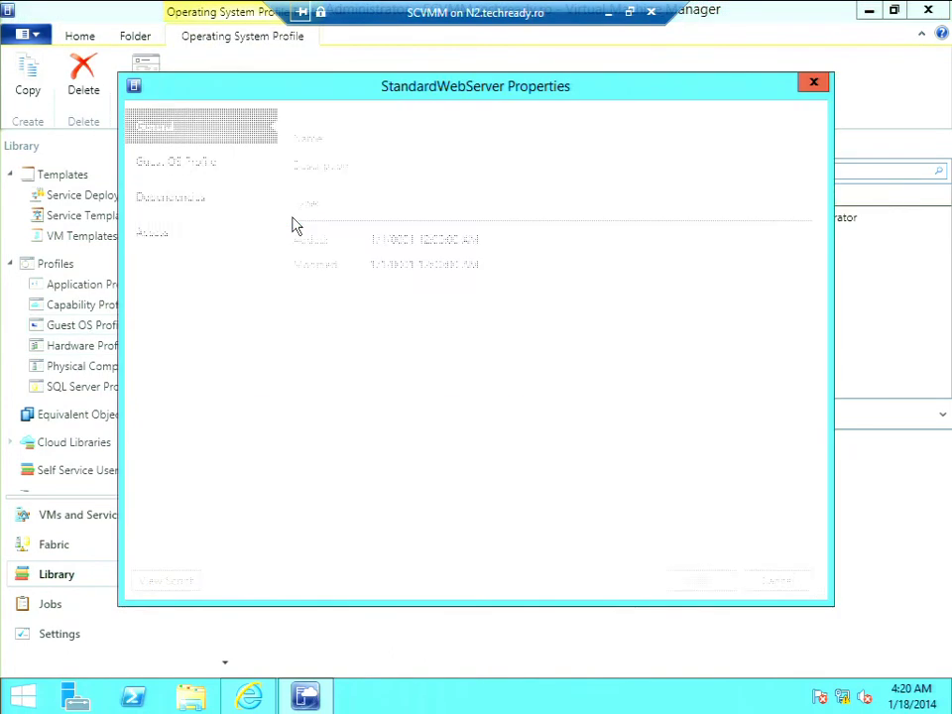
pyautogui.click(210, 169)
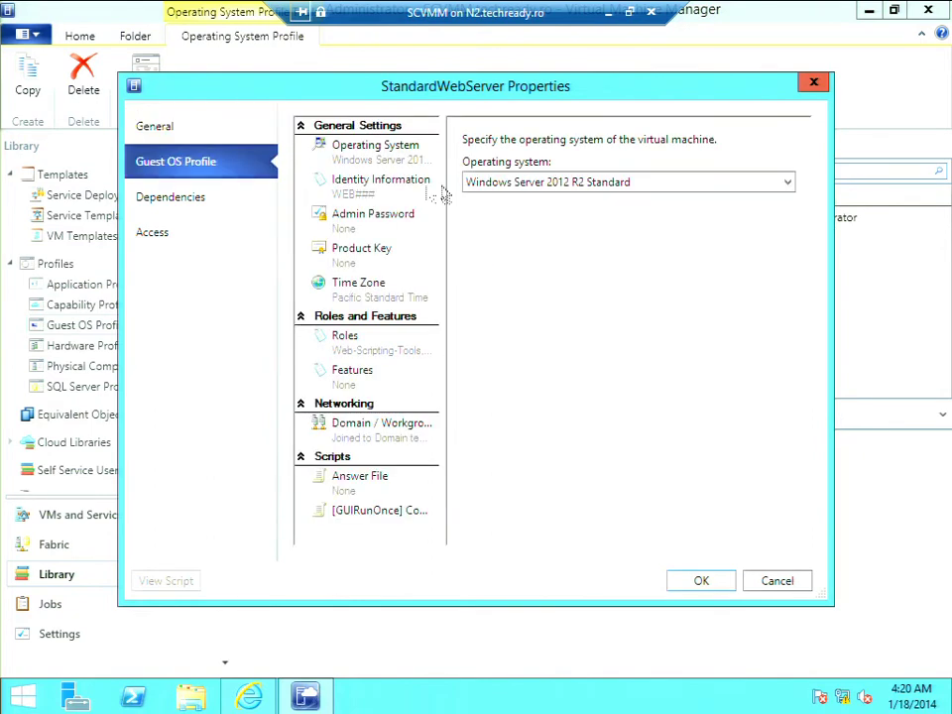
pyautogui.click(367, 191)
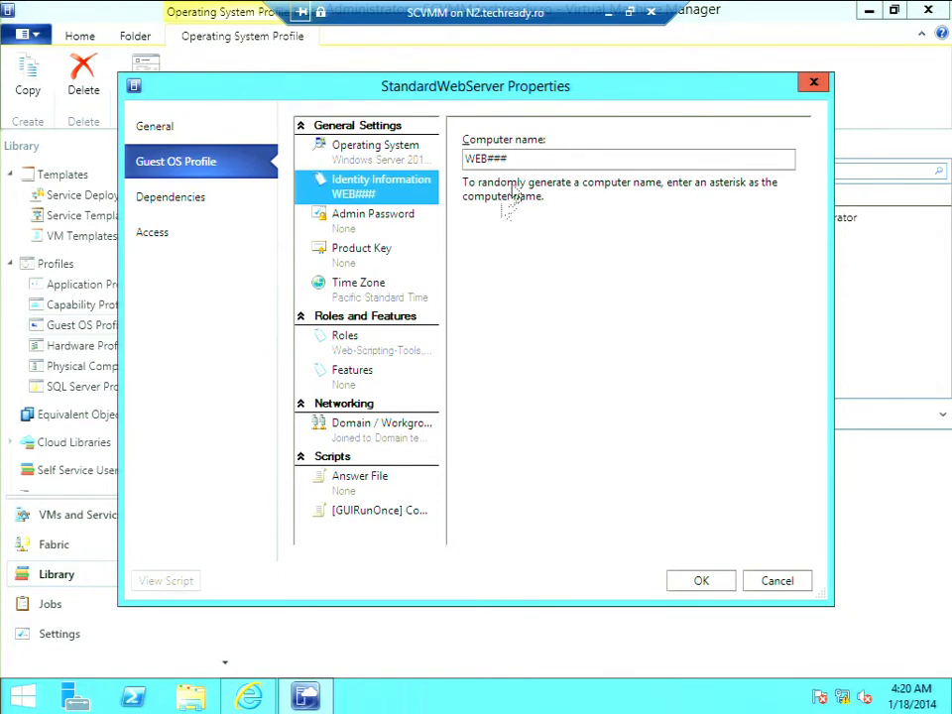
pyautogui.click(388, 229)
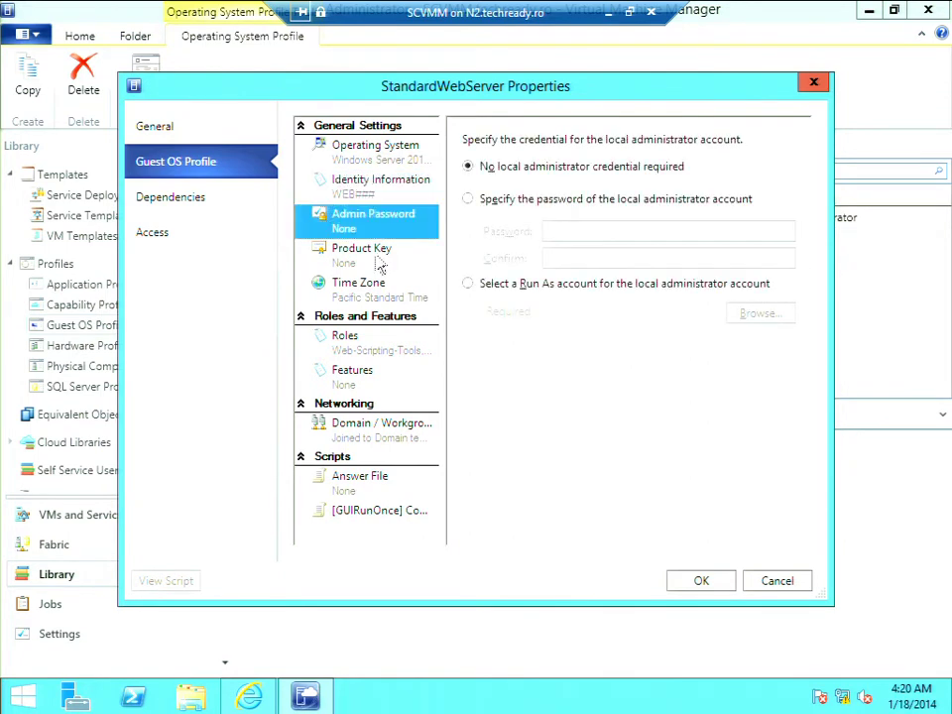
pyautogui.click(375, 266)
pyautogui.click(358, 340)
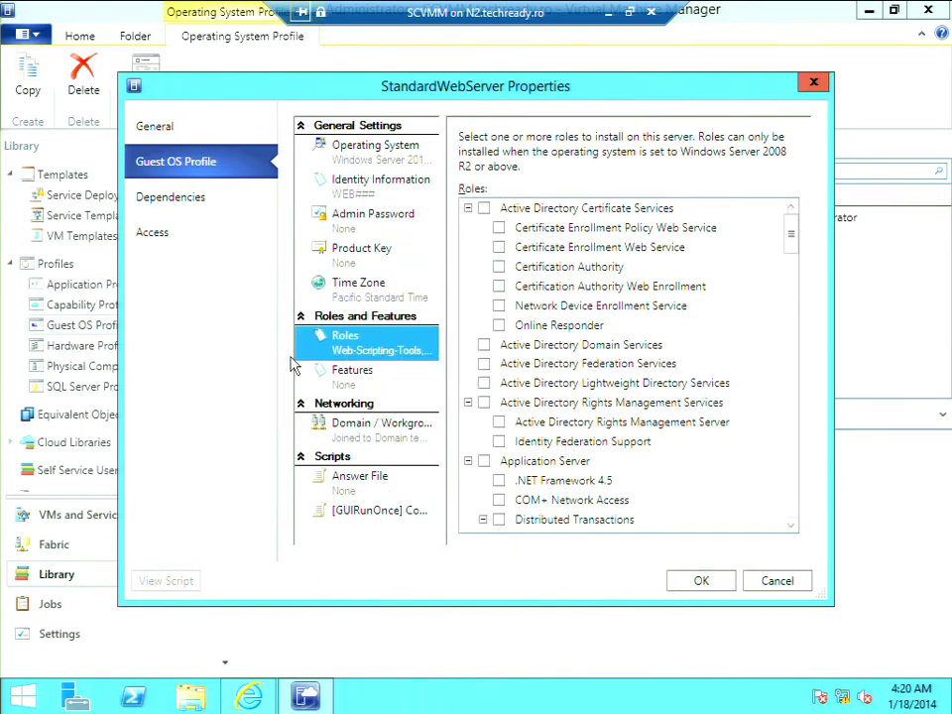
pyautogui.click(366, 429)
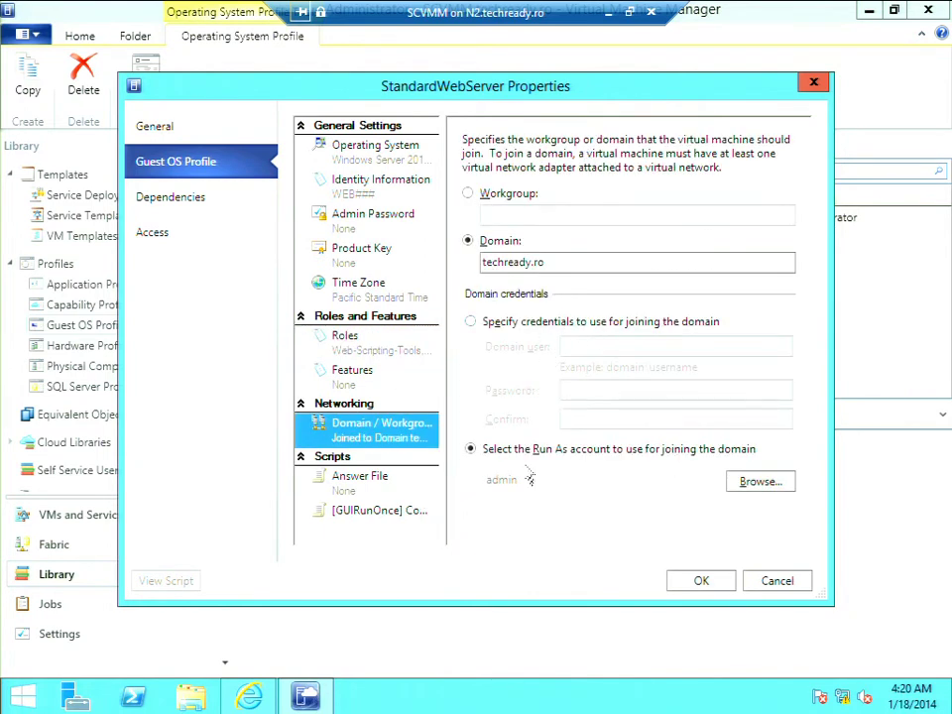
pyautogui.click(776, 589)
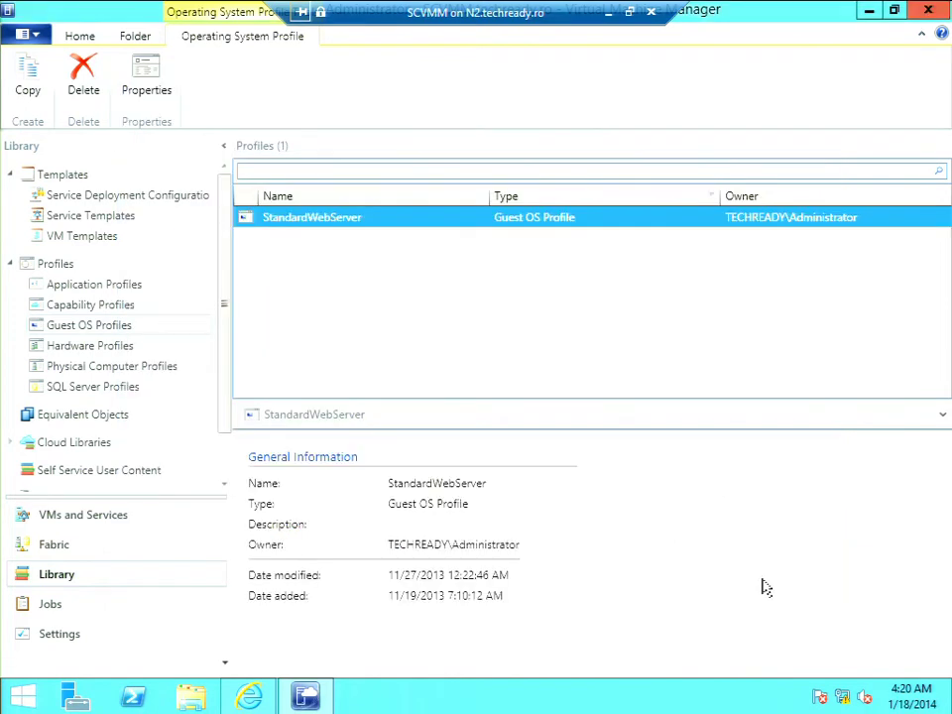
# Examine the deployment, configuration and service accounts of the SQL Server profile named SQL, closing it without changes.
pyautogui.click(74, 388)
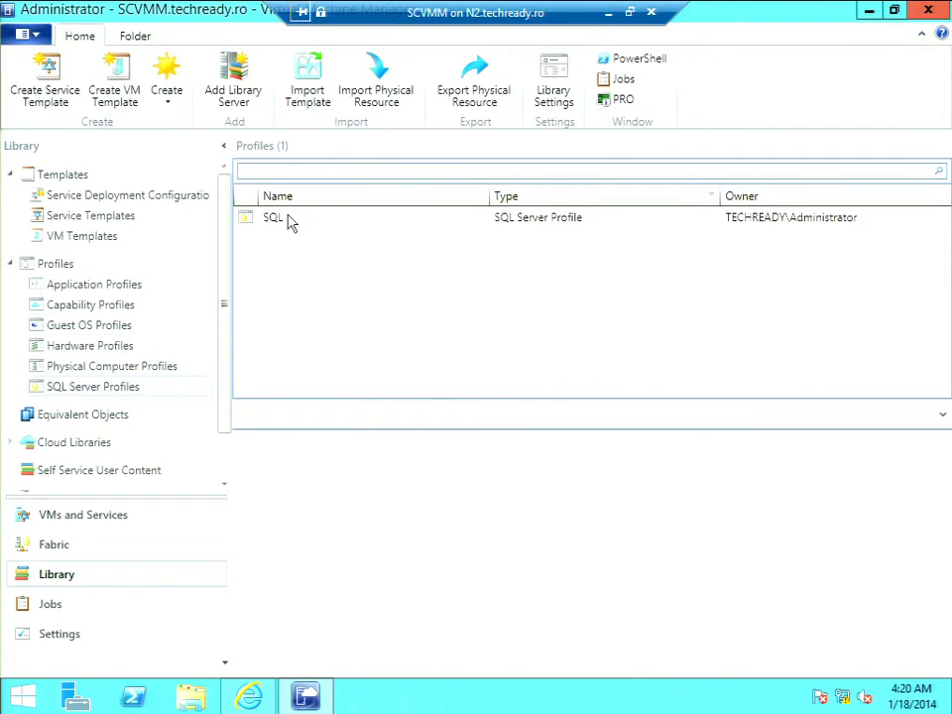
pyautogui.doubleClick(288, 220)
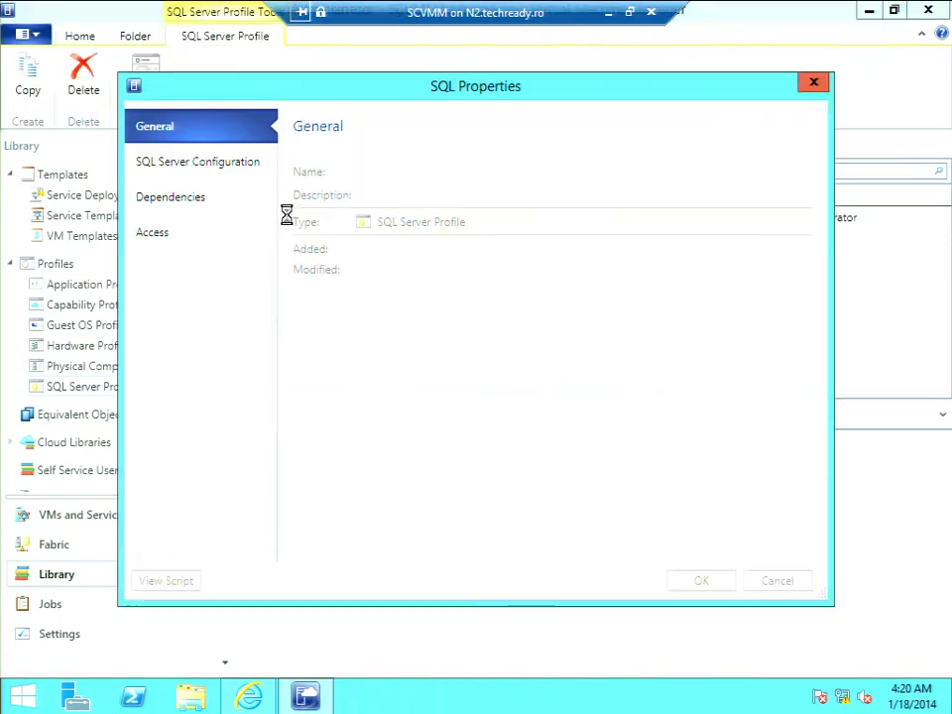
pyautogui.click(203, 173)
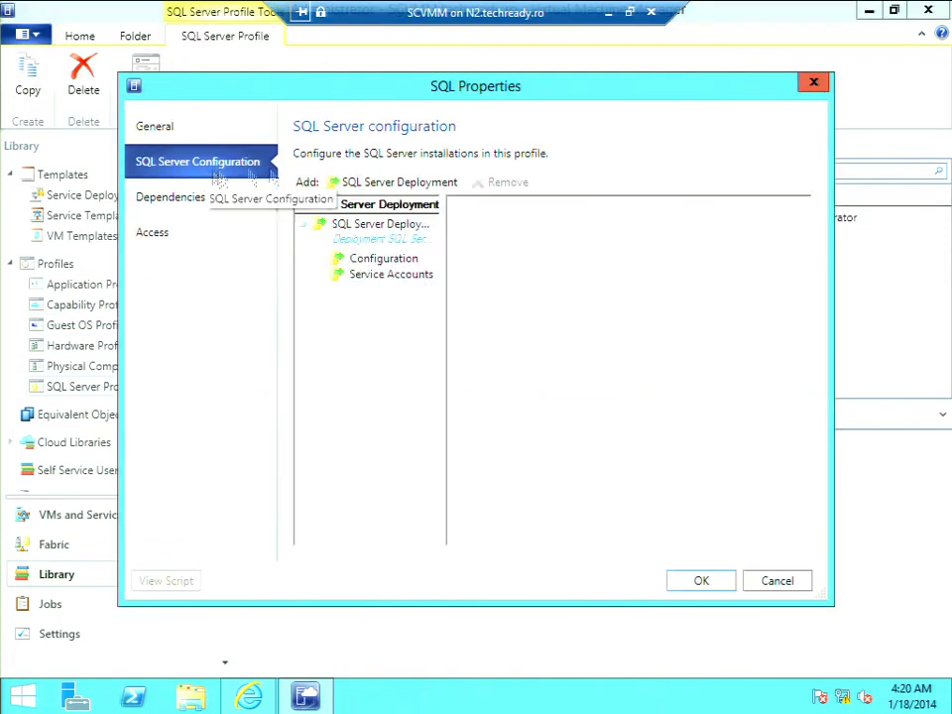
pyautogui.click(388, 232)
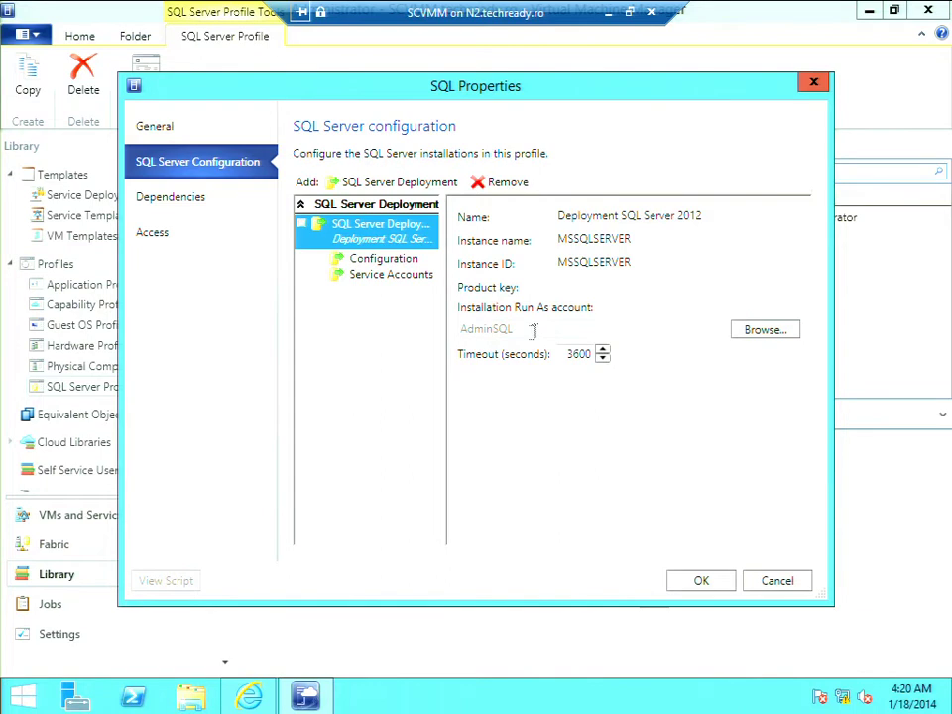
pyautogui.click(371, 261)
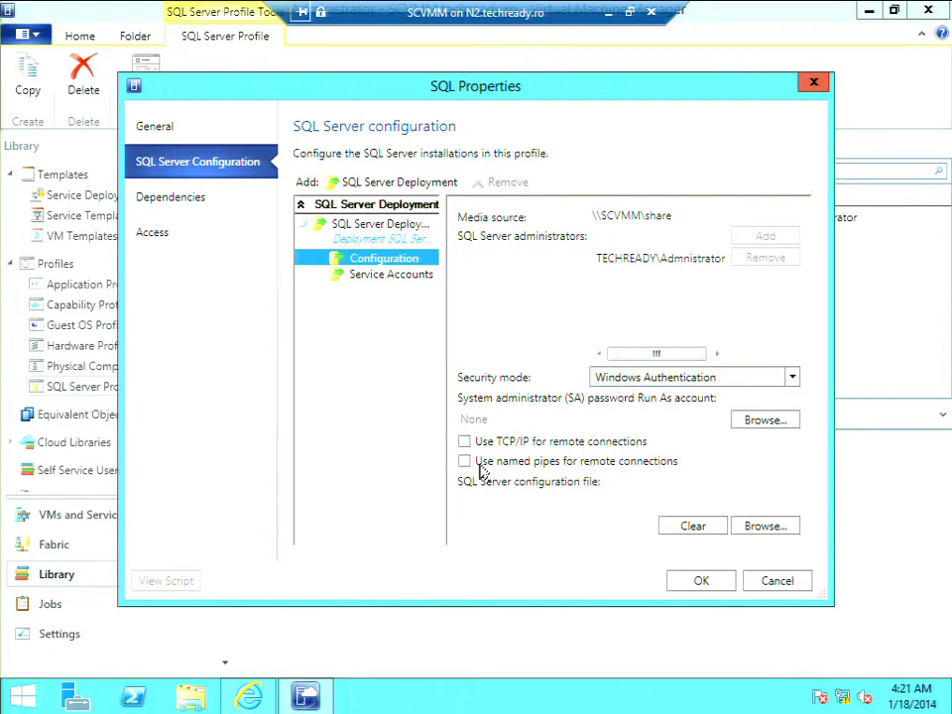
pyautogui.click(362, 281)
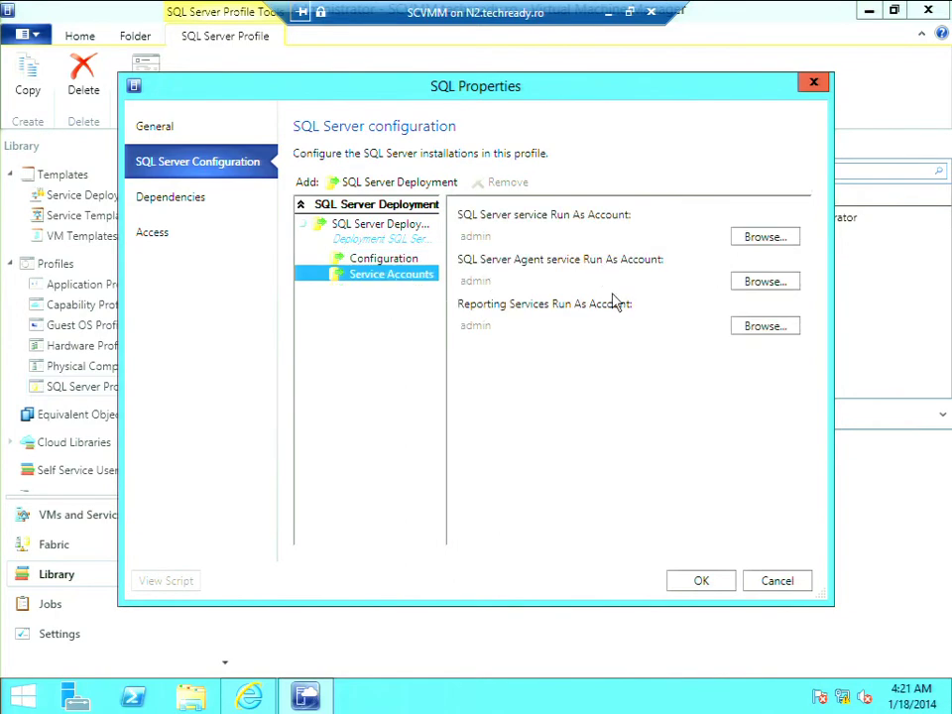
pyautogui.click(784, 581)
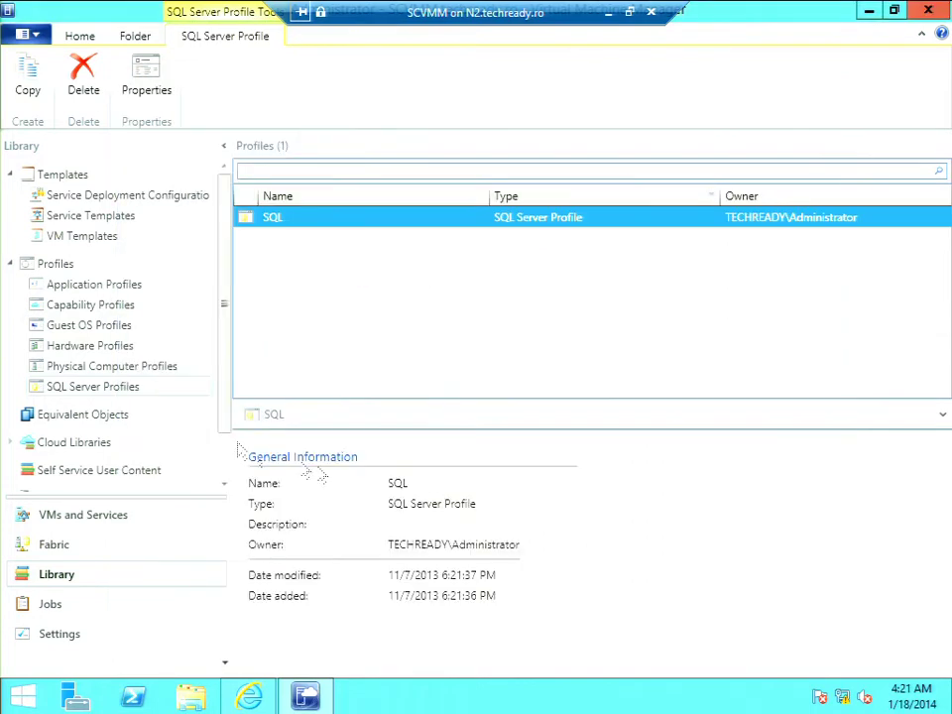
# Examine the Web application profile's application configuration, try adding a web application entry, and discard the changes.
pyautogui.click(87, 288)
pyautogui.doubleClick(294, 223)
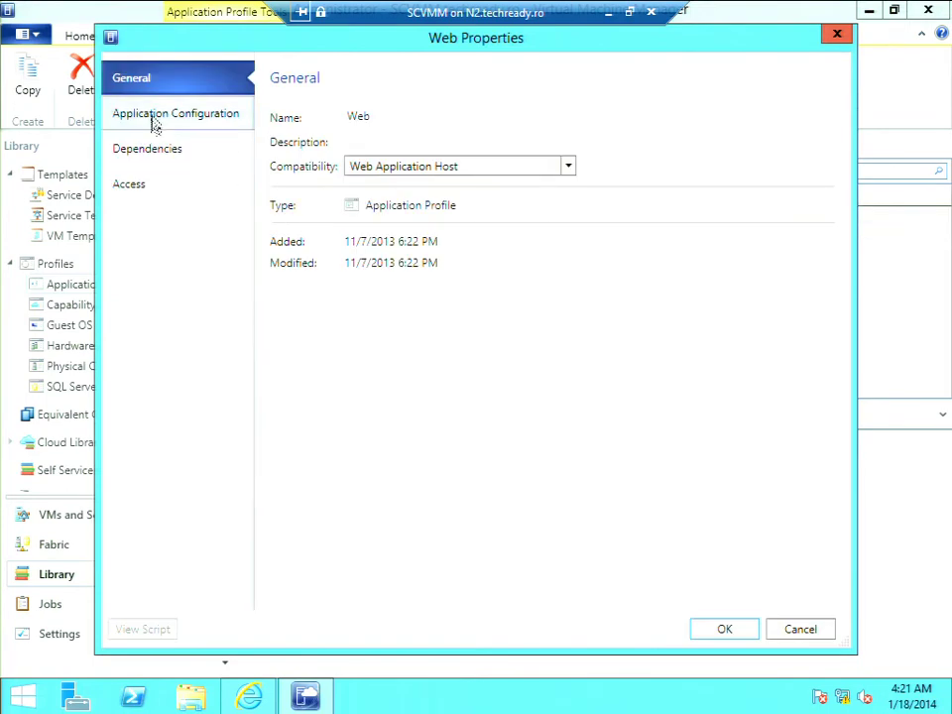
pyautogui.click(154, 115)
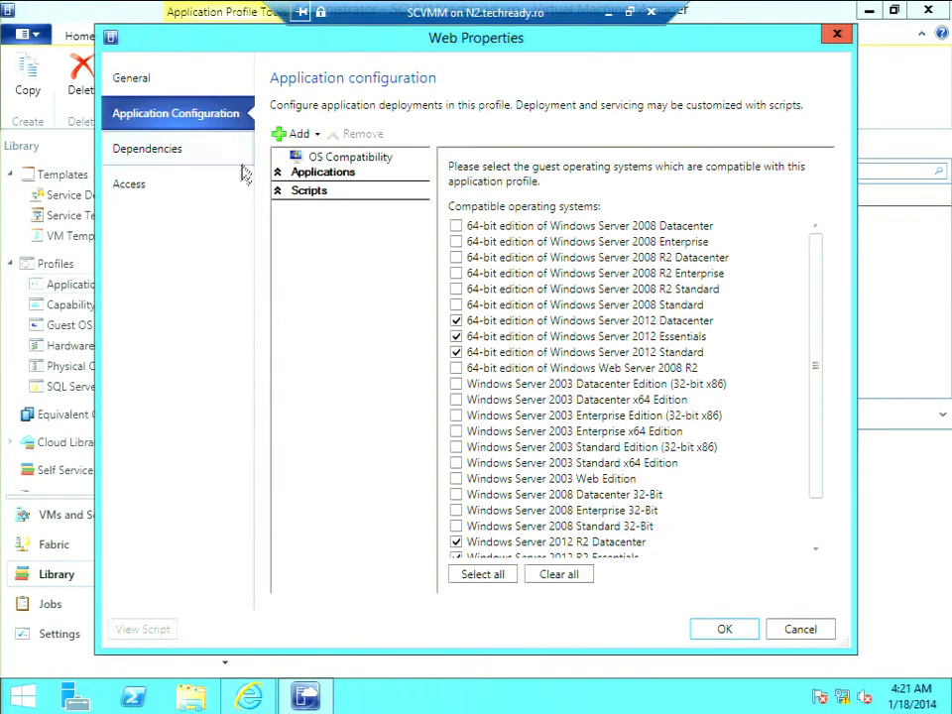
pyautogui.click(298, 133)
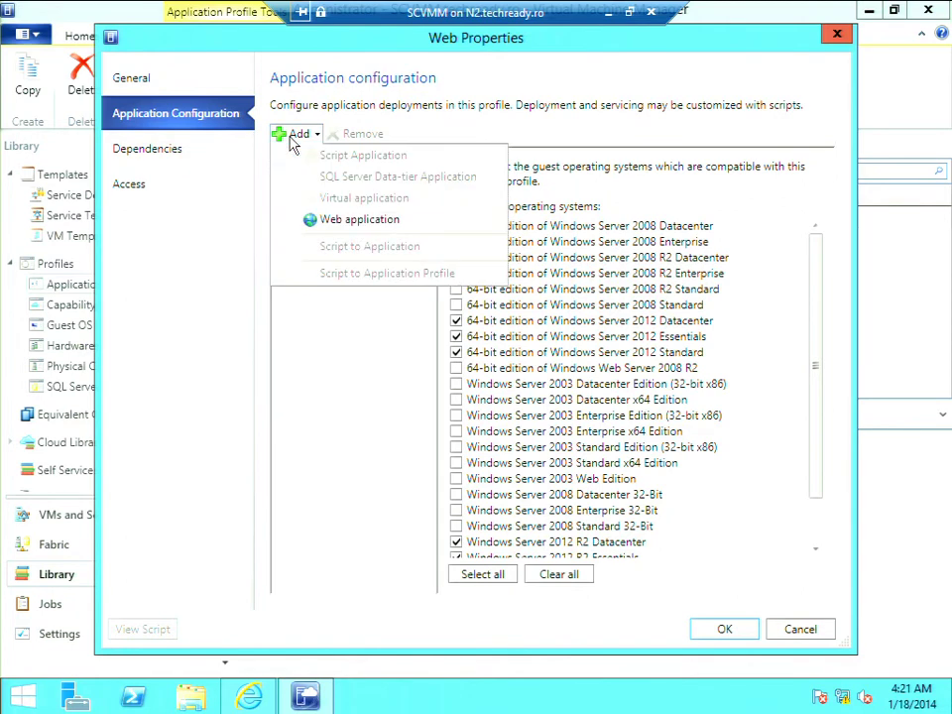
pyautogui.click(359, 228)
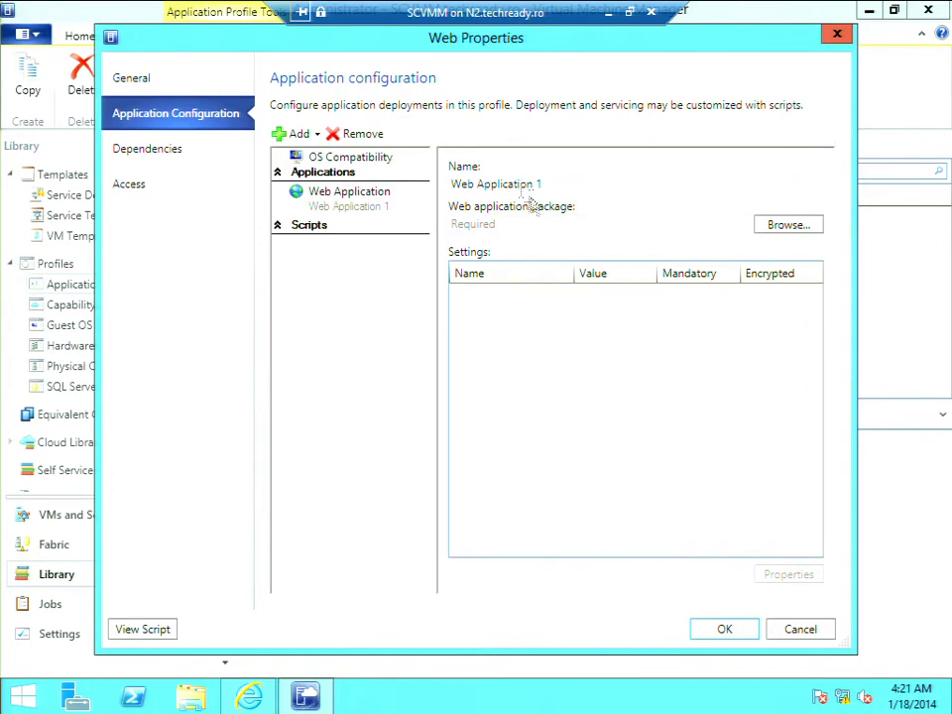
pyautogui.click(805, 630)
pyautogui.click(556, 416)
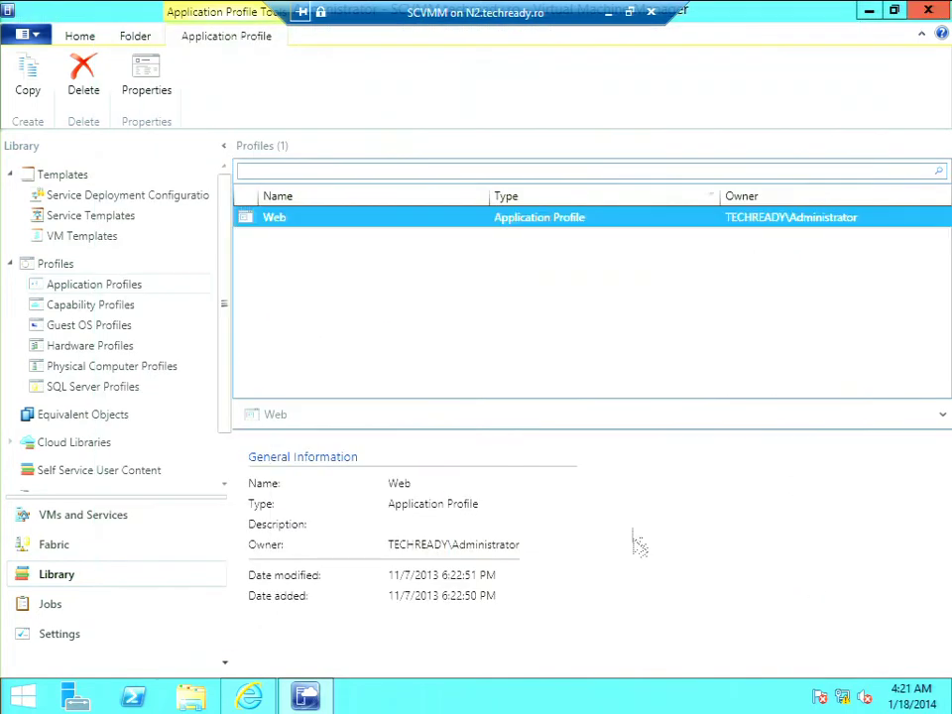
# List the library's service templates and select WebPortal.
pyautogui.click(88, 217)
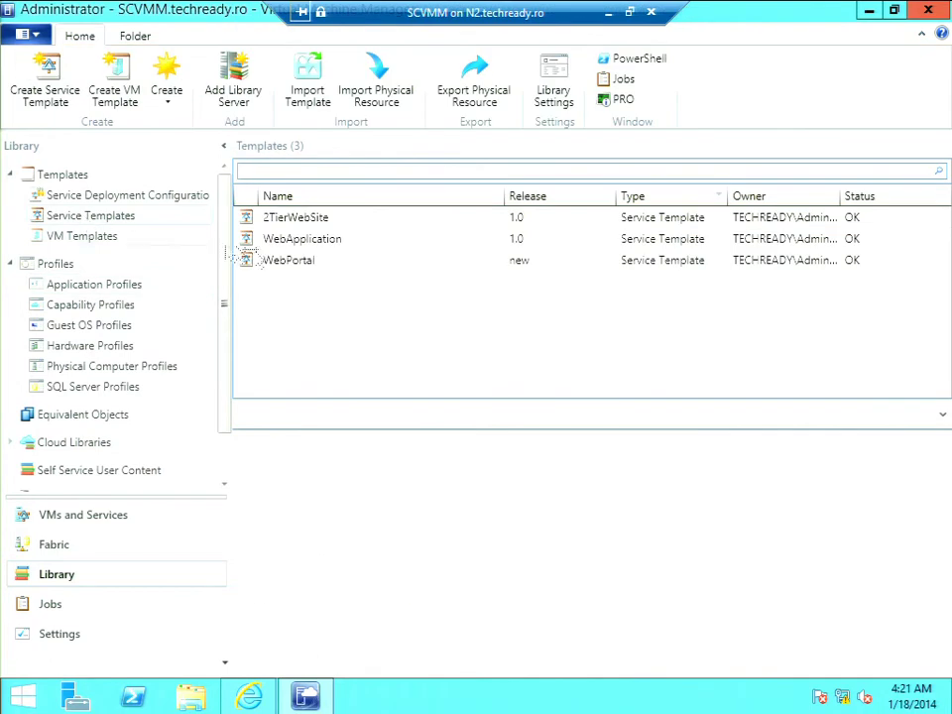
pyautogui.click(280, 268)
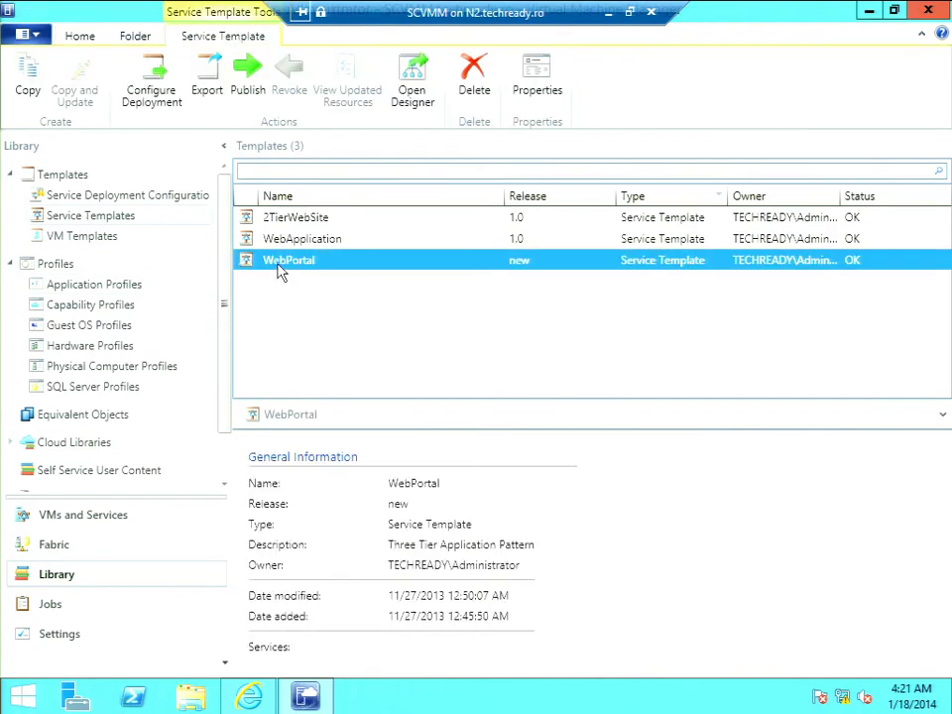
pyautogui.rightClick(281, 270)
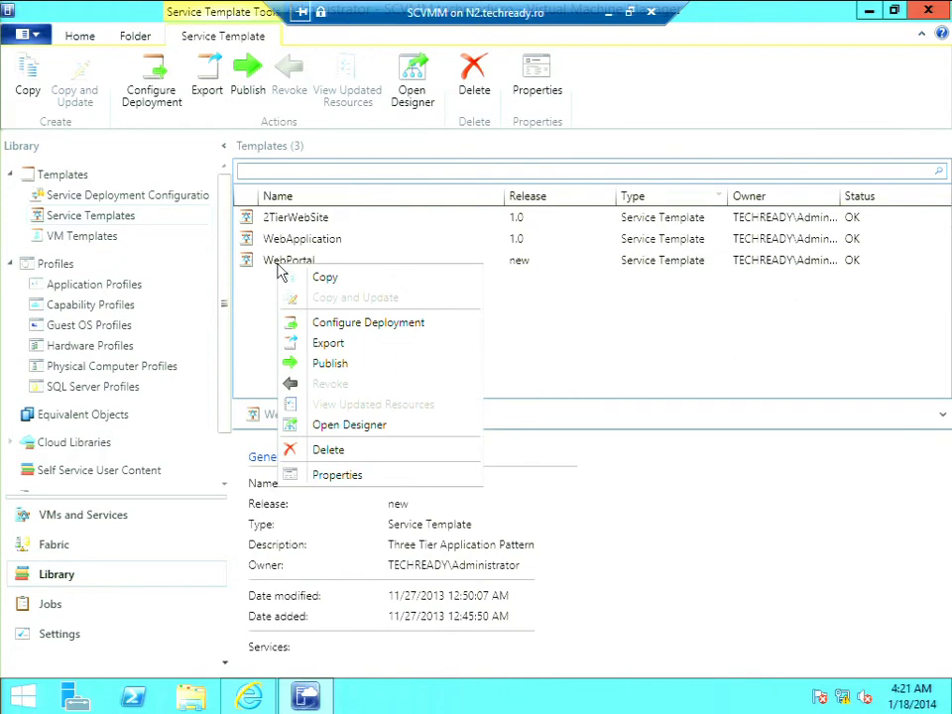
pyautogui.click(369, 482)
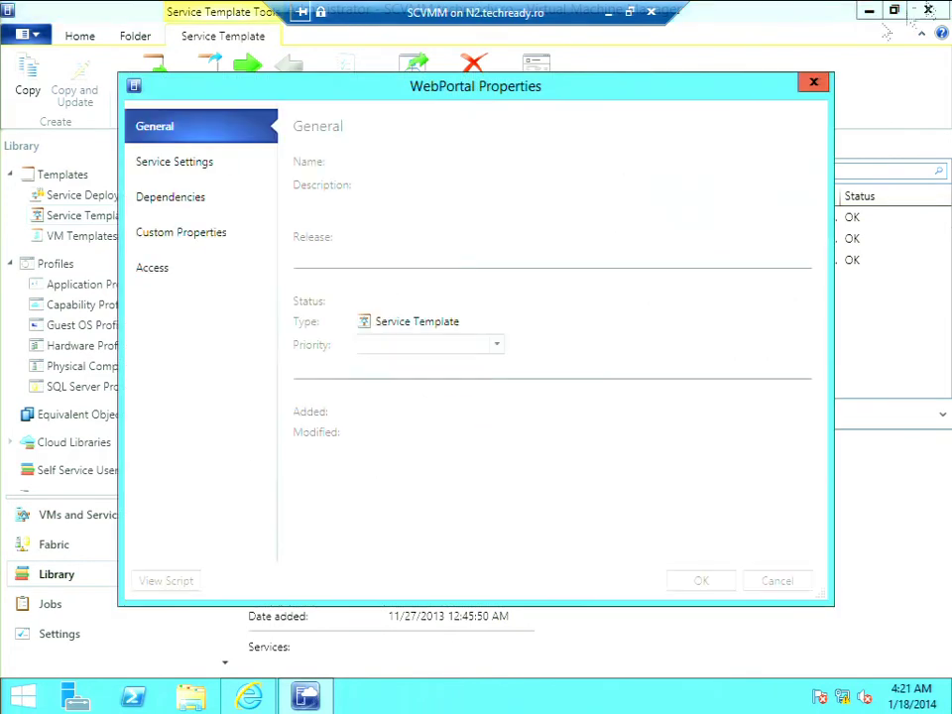
pyautogui.click(813, 81)
# Open the WebPortal service template in the Service Template Designer and view its web, business logic and SQL Server tiers.
pyautogui.click(290, 260)
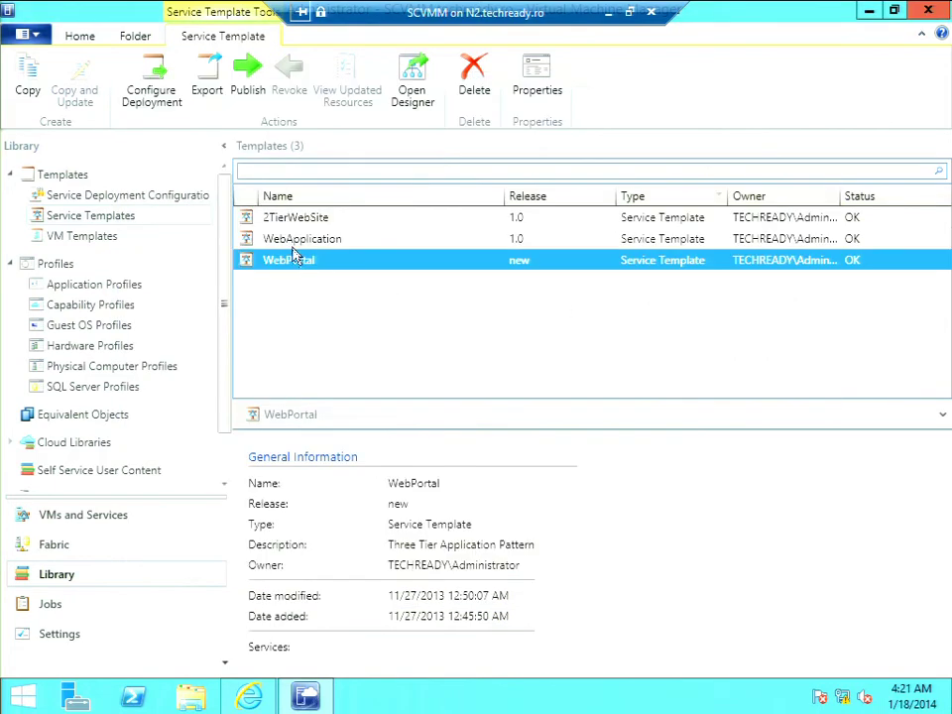
pyautogui.rightClick(292, 262)
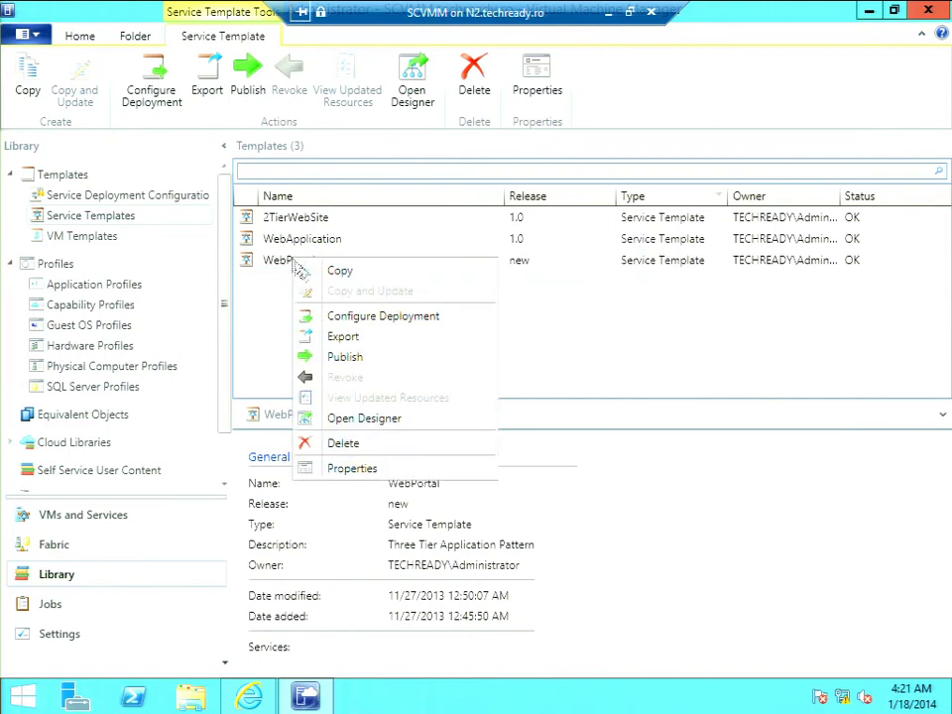
pyautogui.click(377, 417)
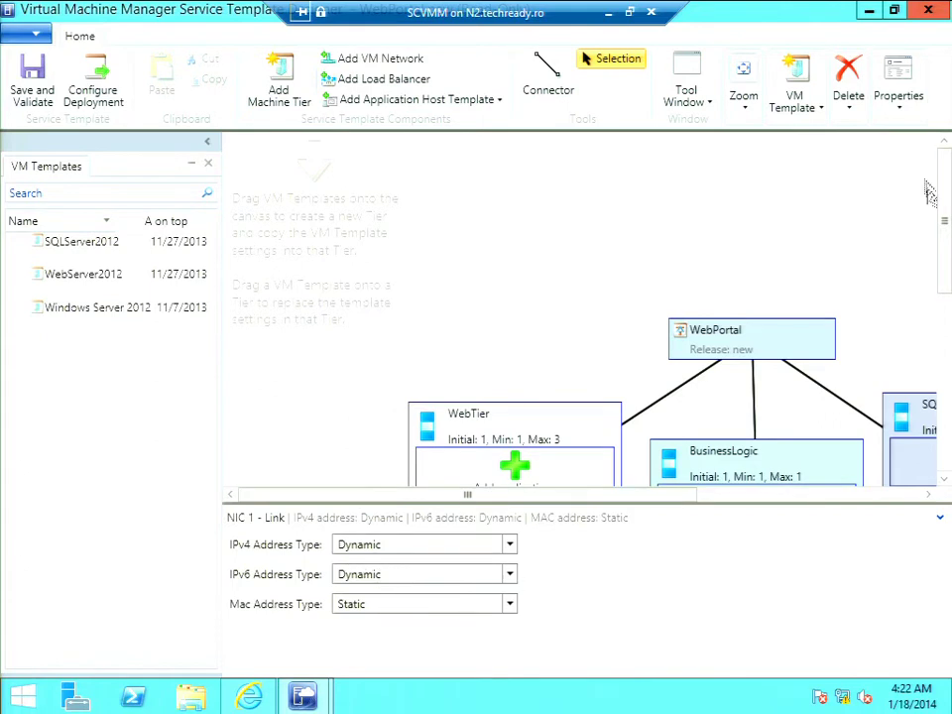
pyautogui.moveTo(943, 220); pyautogui.dragTo(943, 305)
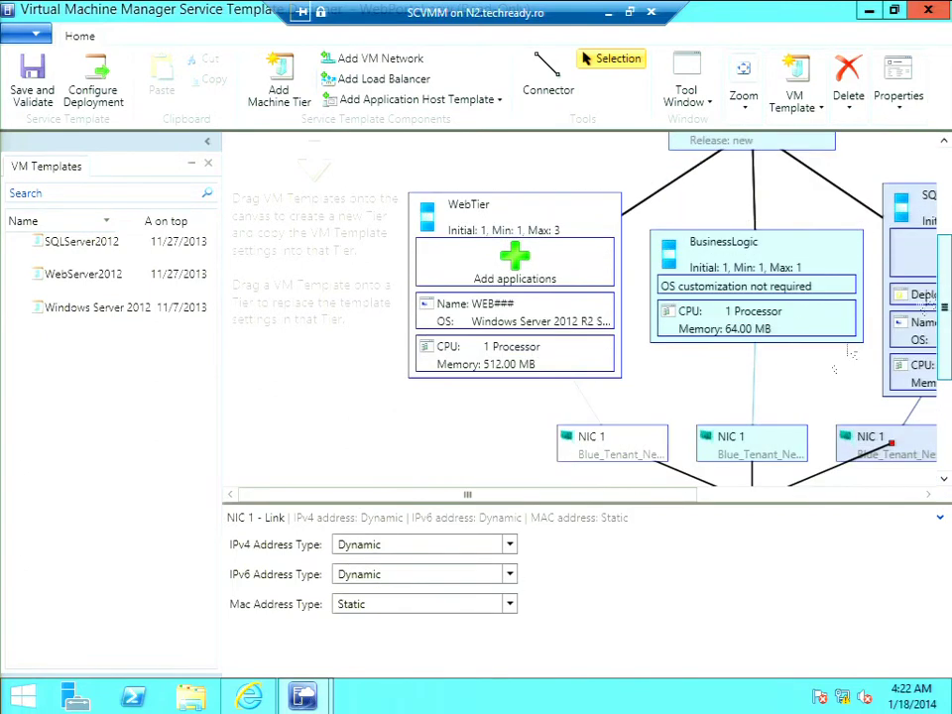
pyautogui.moveTo(671, 495); pyautogui.dragTo(783, 504)
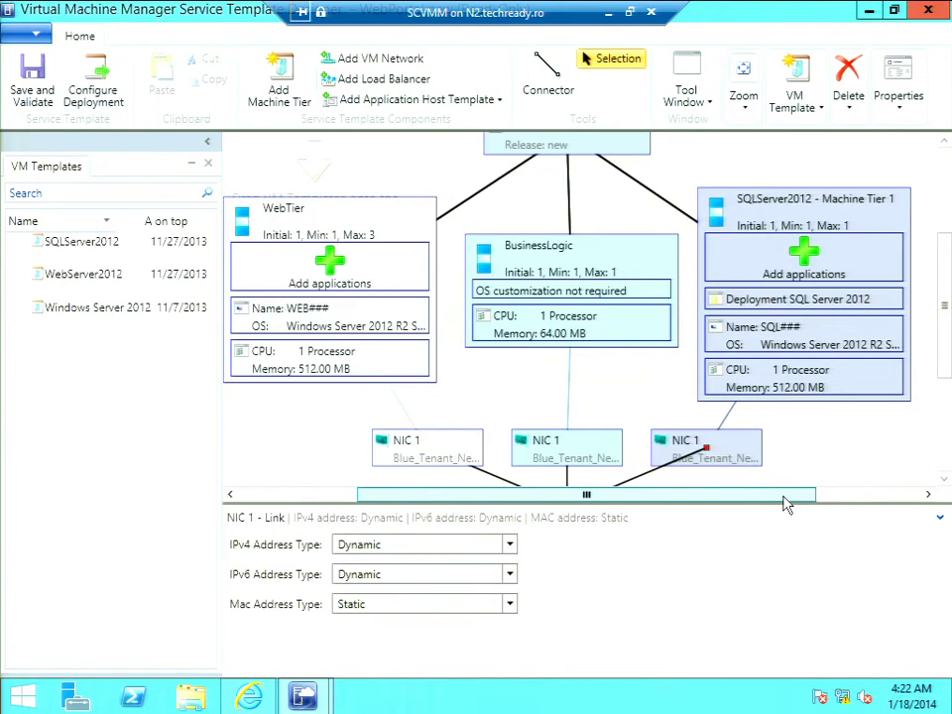
# Examine the WebTier machine tier's scale-out settings and the tiers' shared VM network, closing the designer without changes.
pyautogui.click(326, 228)
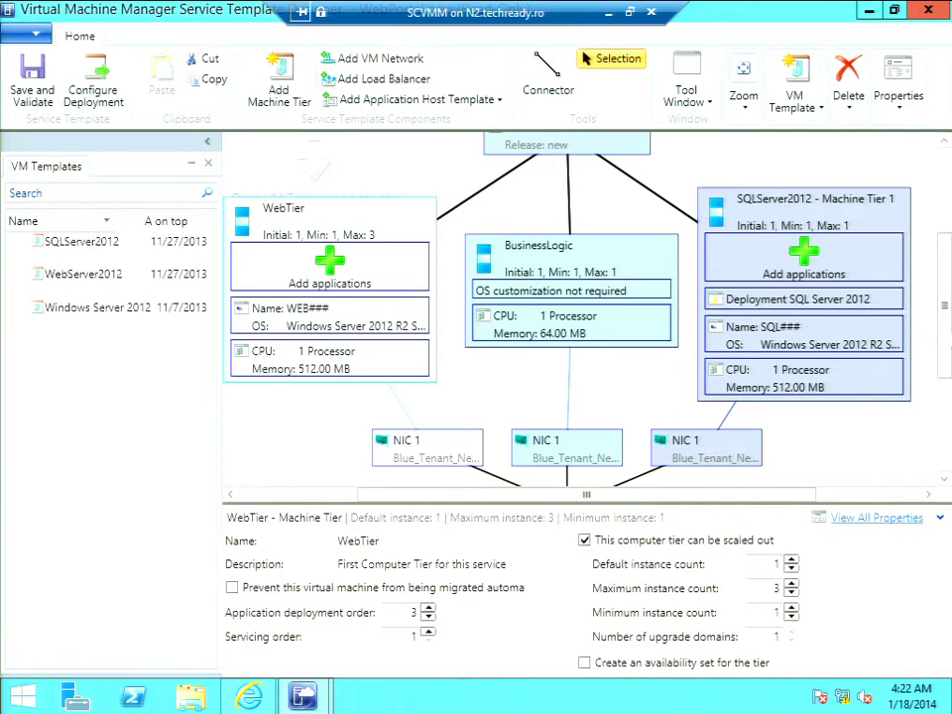
pyautogui.moveTo(945, 359); pyautogui.dragTo(945, 423)
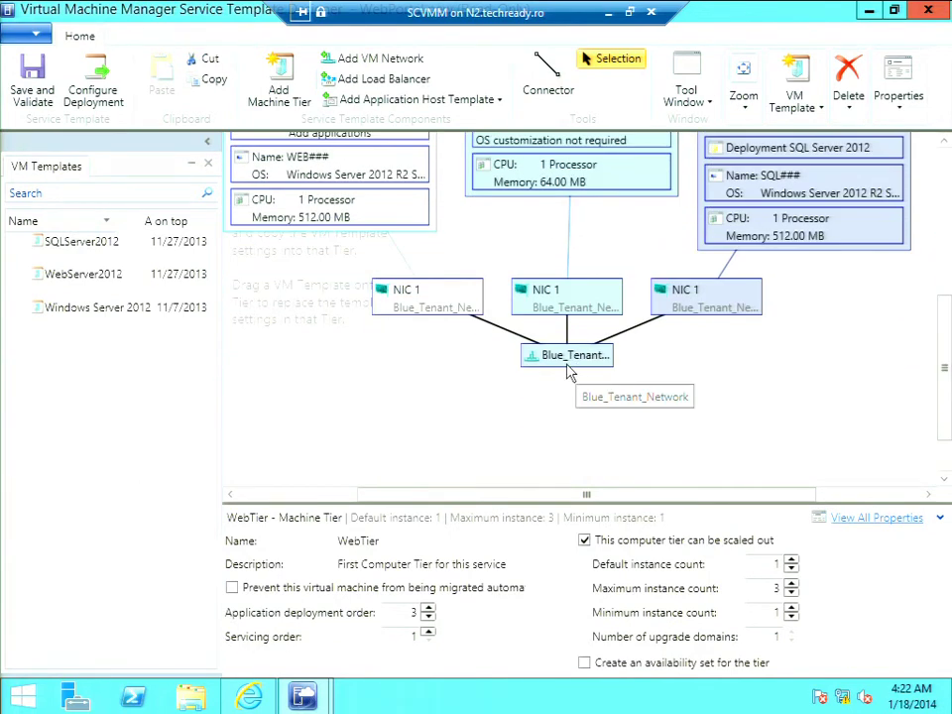
pyautogui.click(947, 226)
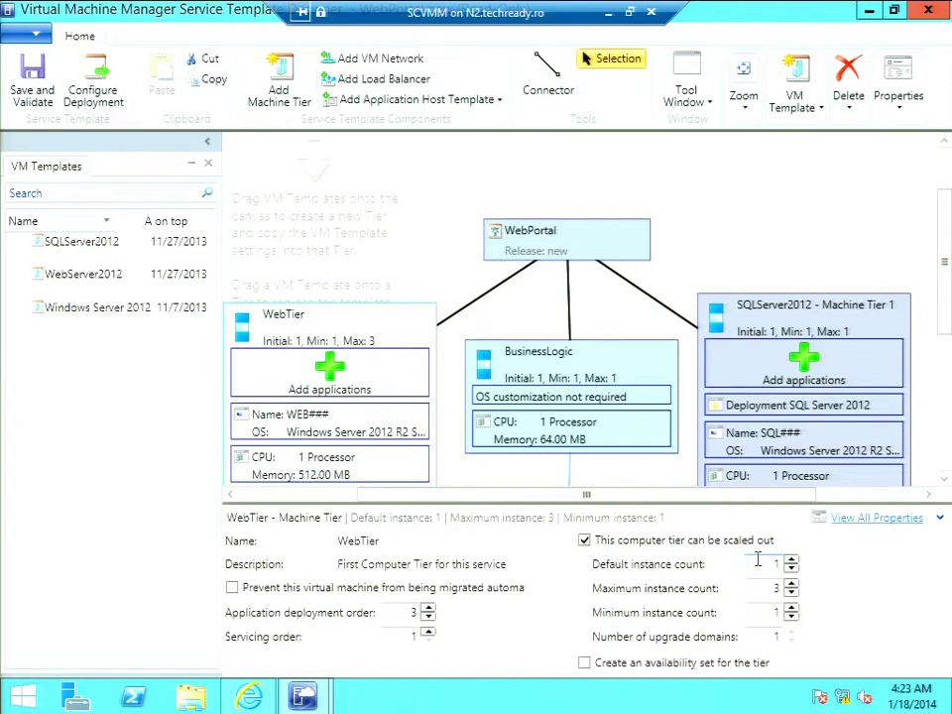
pyautogui.click(932, 14)
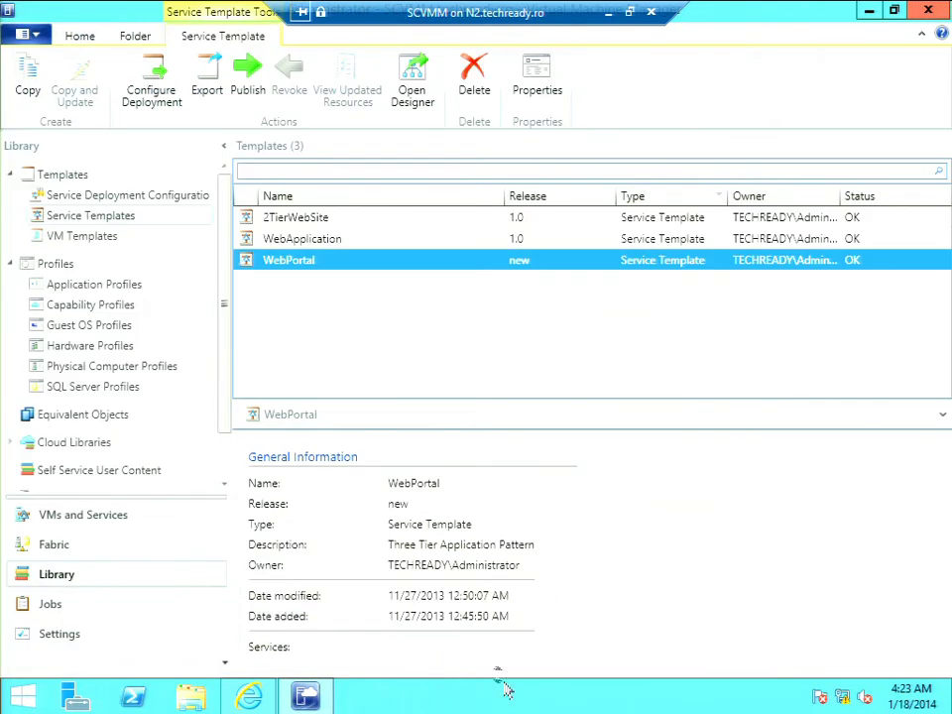
# Switch to the PowerPoint presentation, start the slide show from slide 52 on self-service access, and advance to the App Controller Overview slide.
pyautogui.click(611, 11)
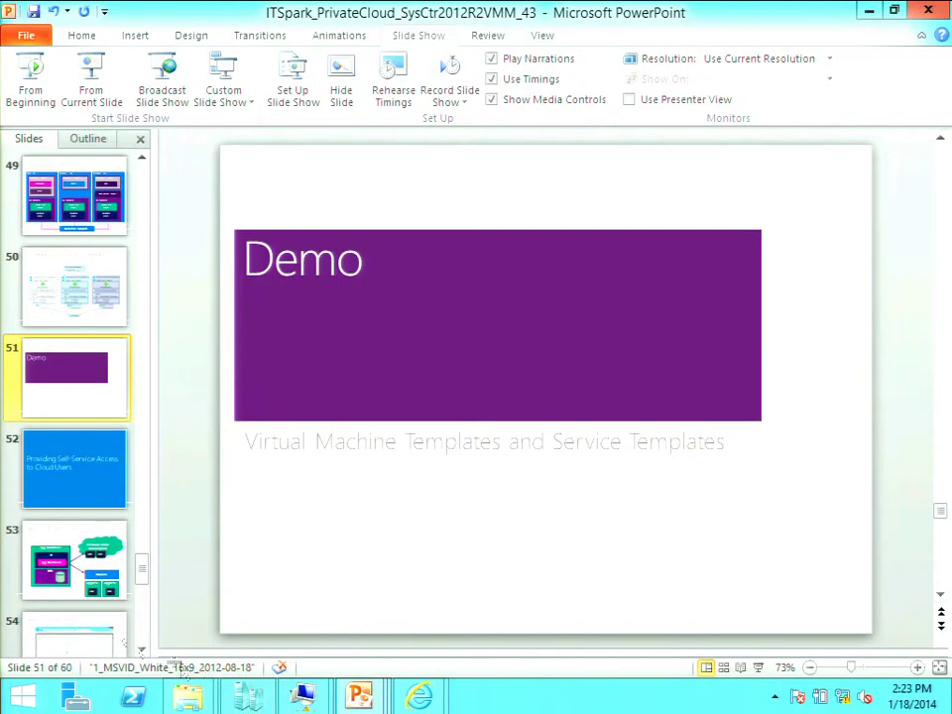
pyautogui.click(62, 488)
pyautogui.click(91, 85)
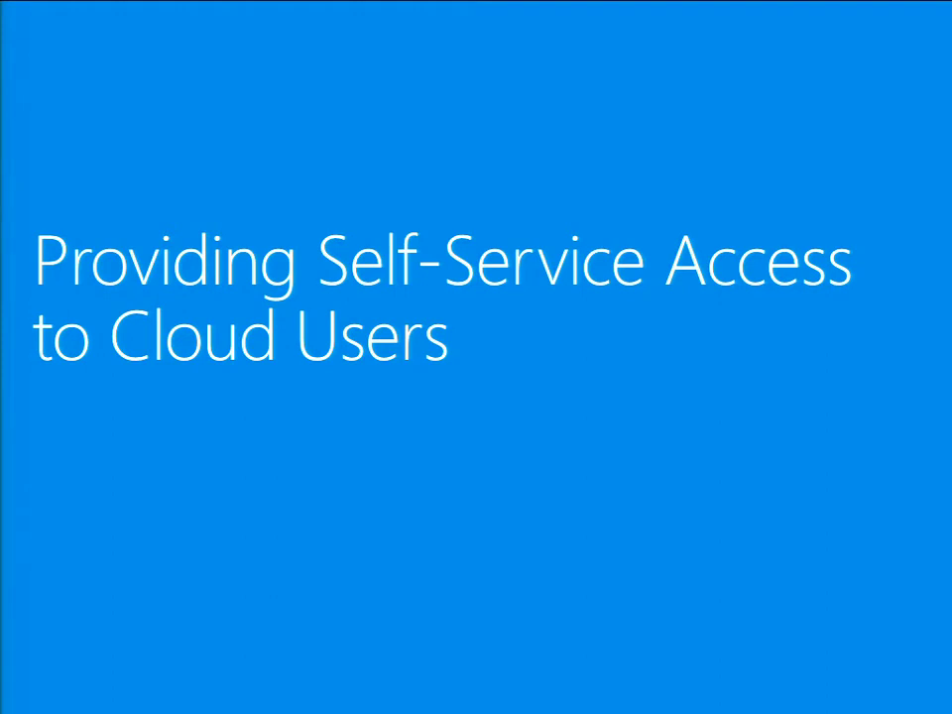
pyautogui.press('Right')
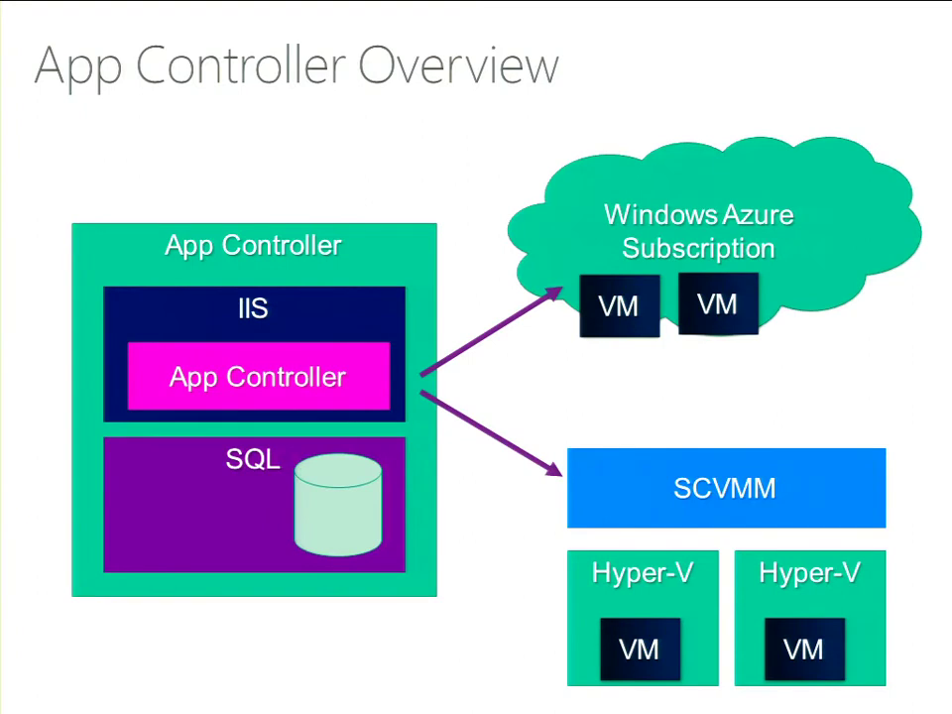